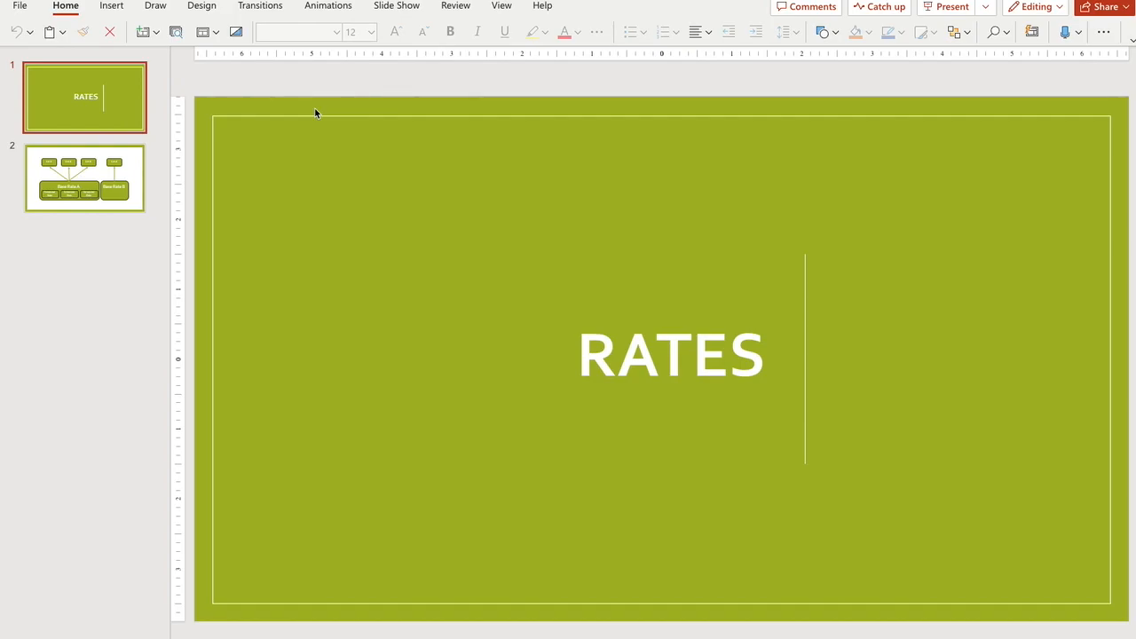
- Show the rates diagram slide and examine the Base Rate A and Base Rate B boxes with their scheduled rates
{"action": "left_click", "coordinate": [136, 175]}
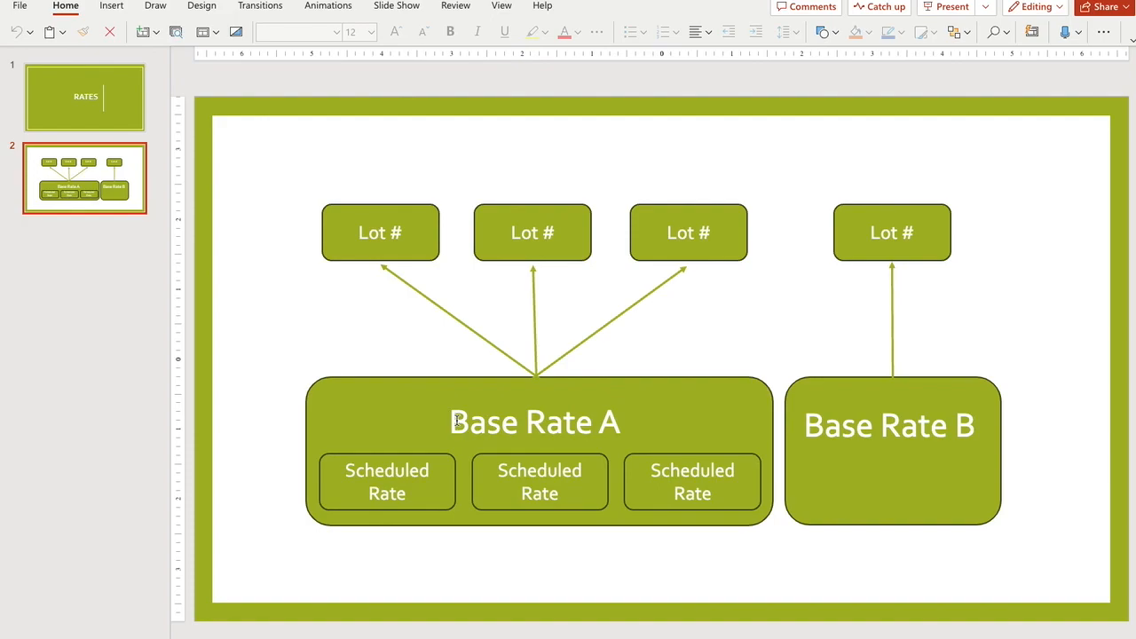
{"action": "left_click_drag", "start_coordinate": [448, 418], "coordinate": [620, 418]}
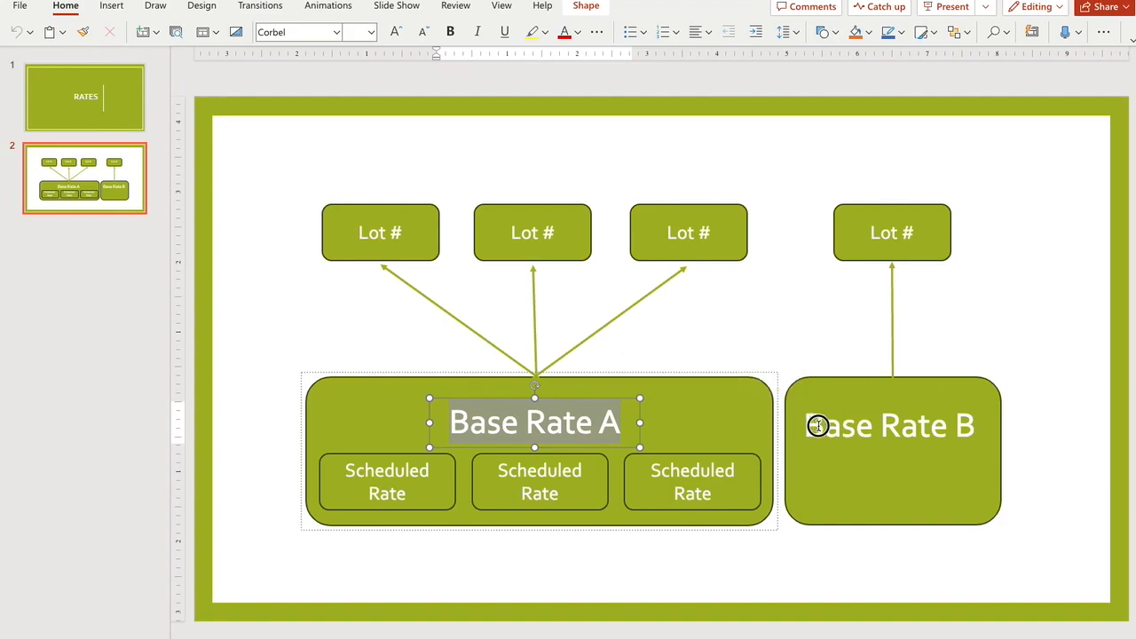
{"action": "left_click", "coordinate": [919, 426]}
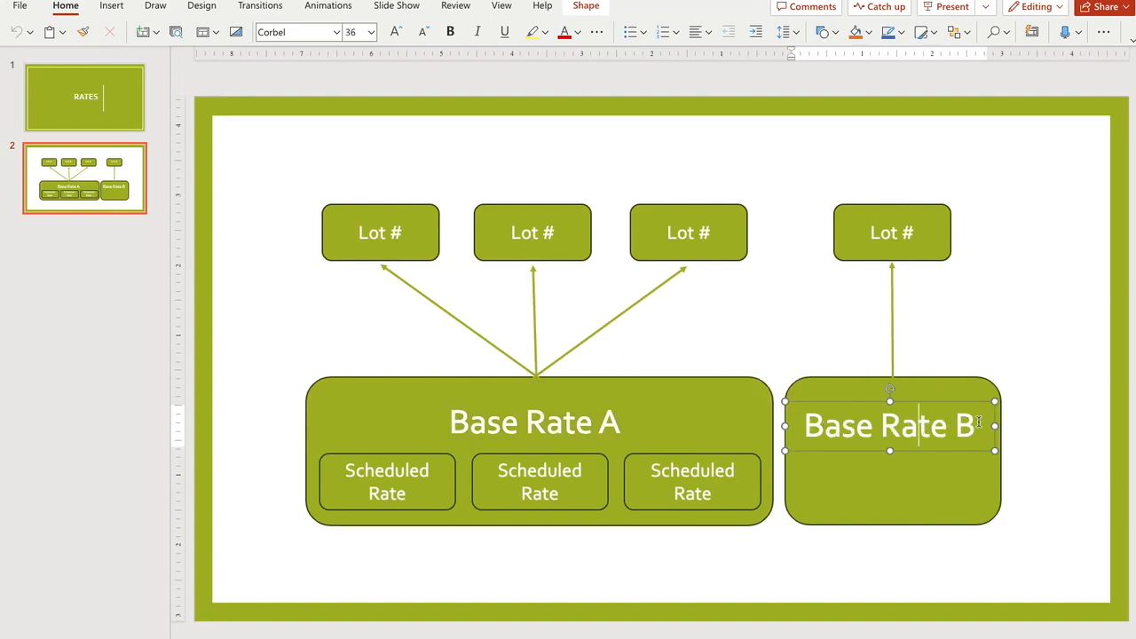
{"action": "left_click_drag", "start_coordinate": [958, 425], "coordinate": [883, 426]}
{"action": "left_click", "coordinate": [735, 468]}
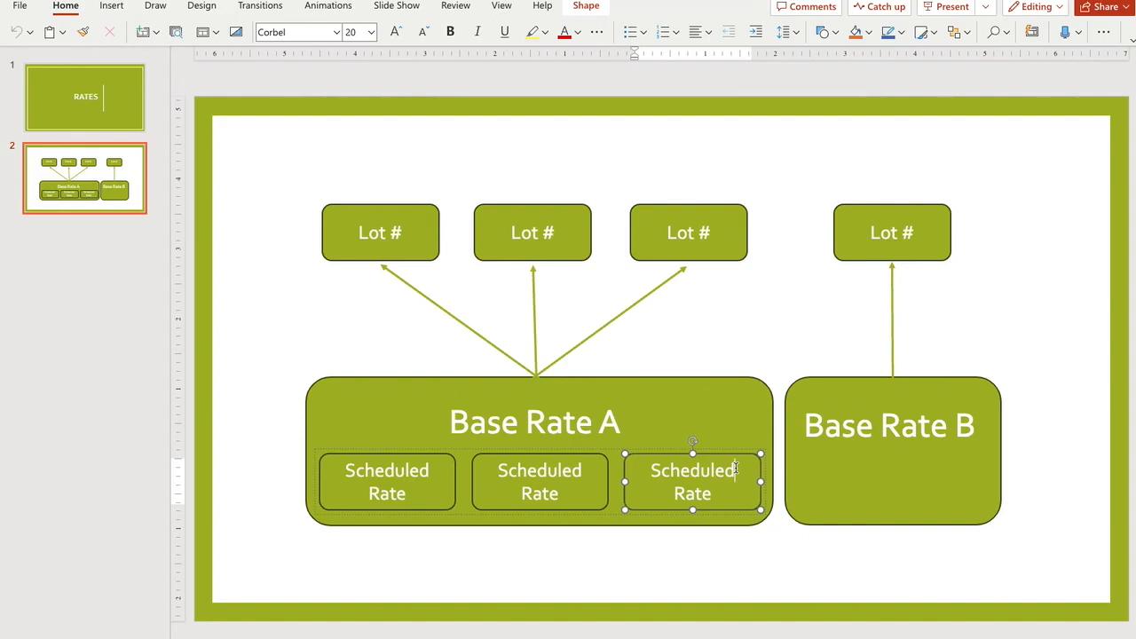
{"action": "left_click", "coordinate": [557, 466]}
{"action": "left_click", "coordinate": [399, 468]}
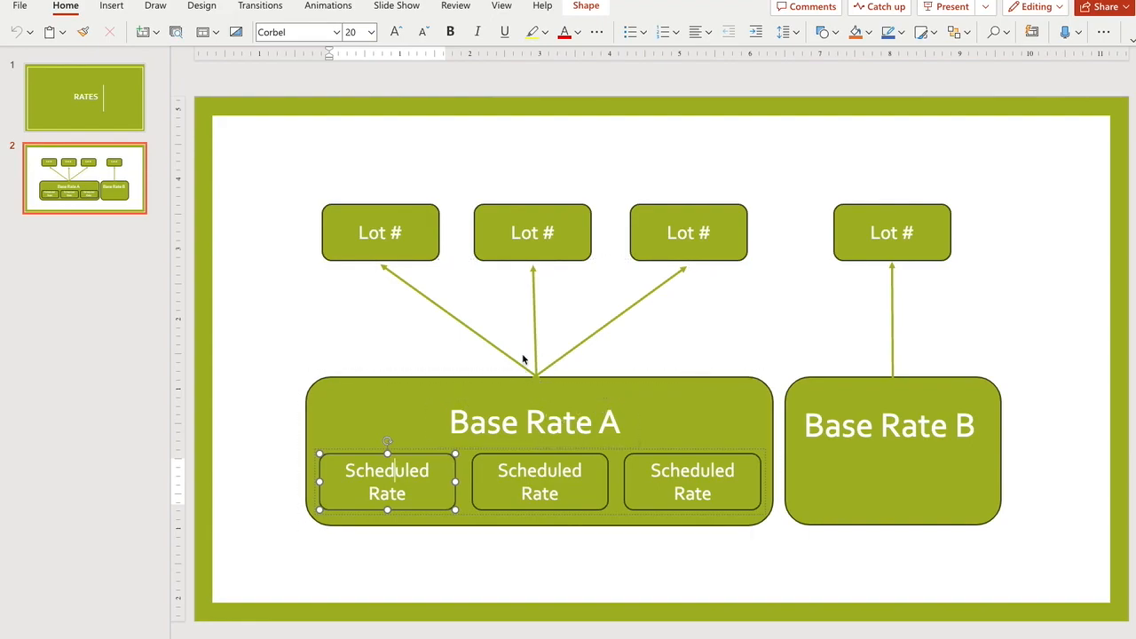
- Examine how the lots link to Base Rate A and Base Rate B and which base rate contains scheduled rates
{"action": "left_click", "coordinate": [699, 242]}
{"action": "left_click", "coordinate": [569, 238]}
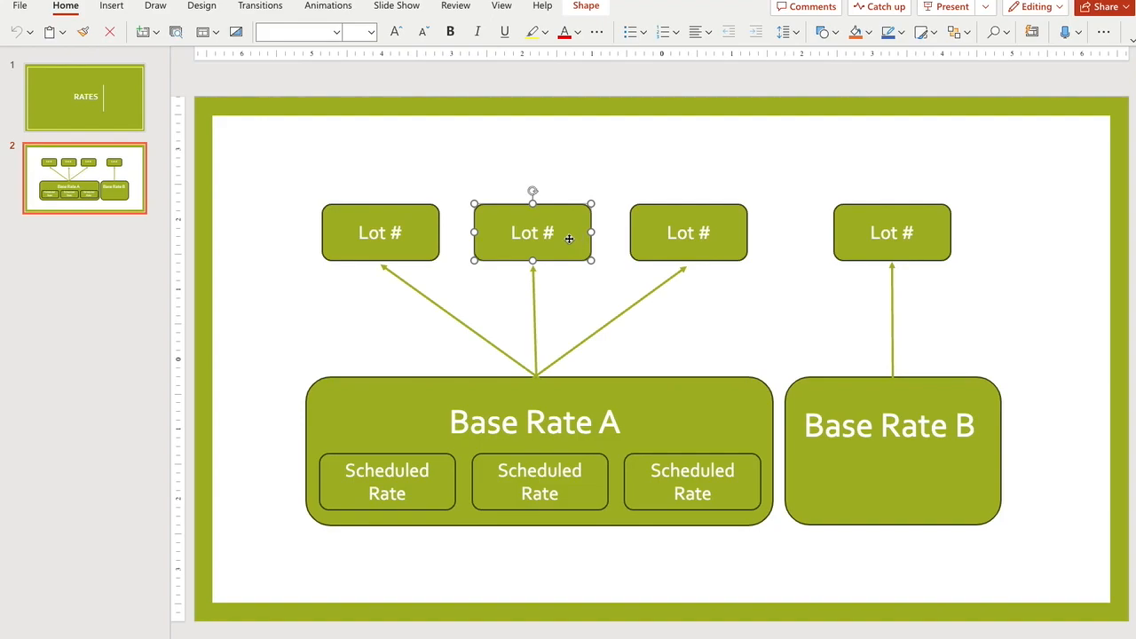
{"action": "left_click", "coordinate": [426, 240]}
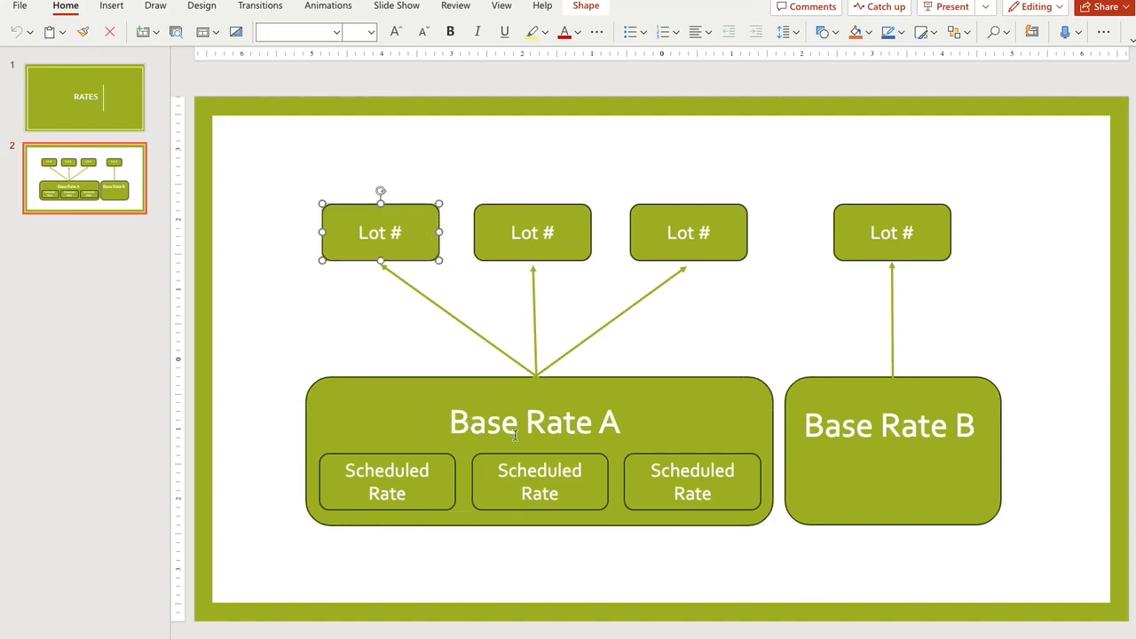
{"action": "left_click", "coordinate": [513, 229]}
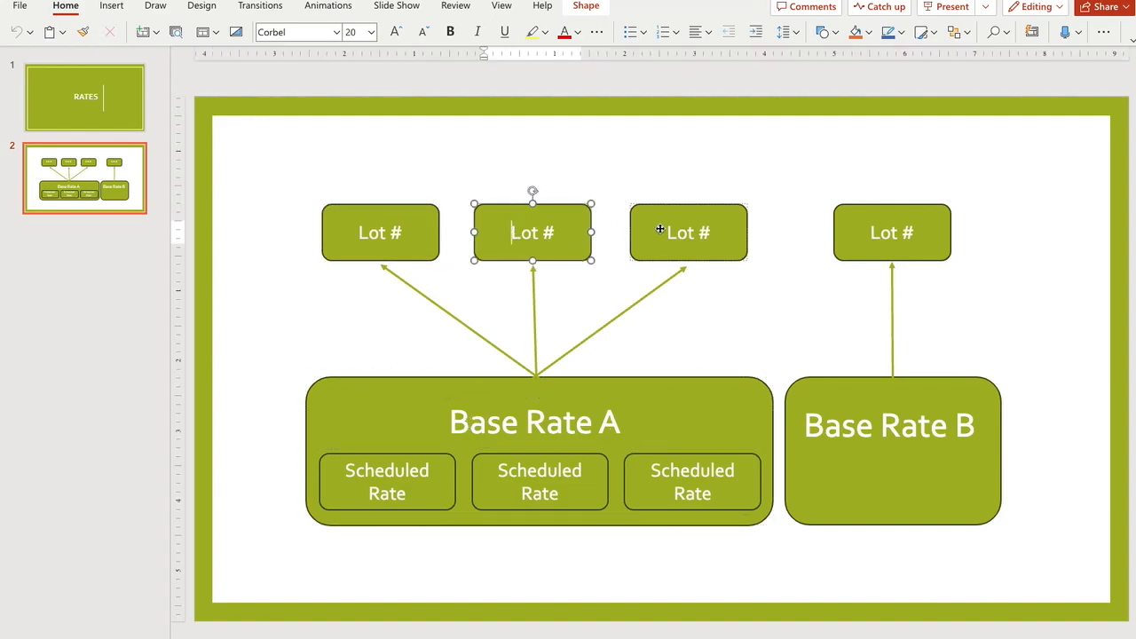
{"action": "left_click", "coordinate": [684, 233]}
{"action": "left_click", "coordinate": [882, 407]}
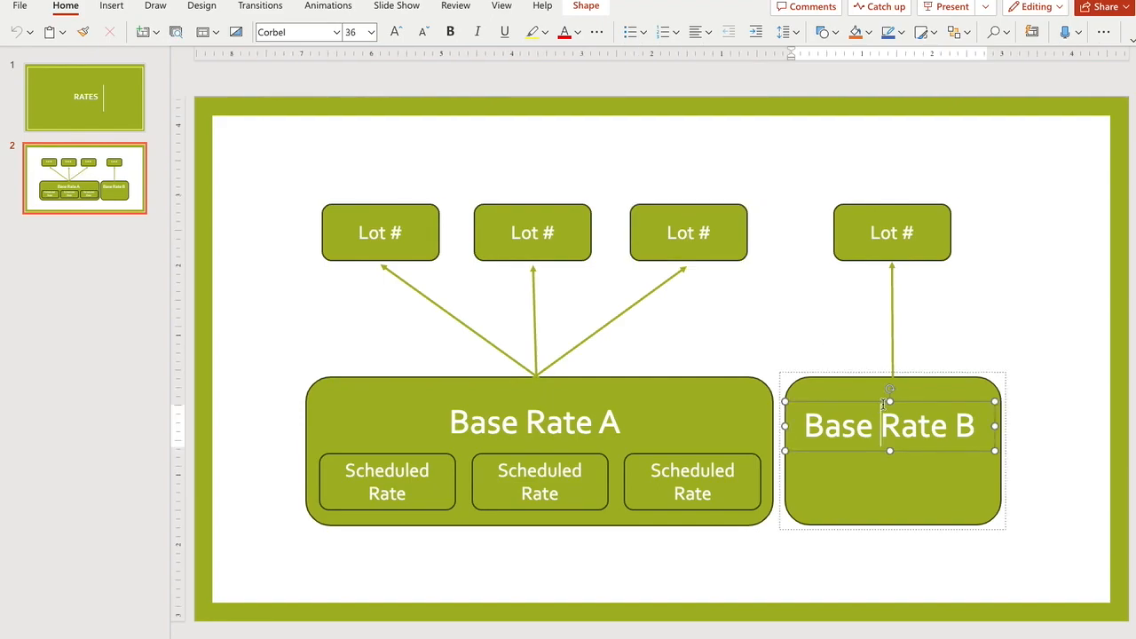
{"action": "left_click", "coordinate": [898, 227]}
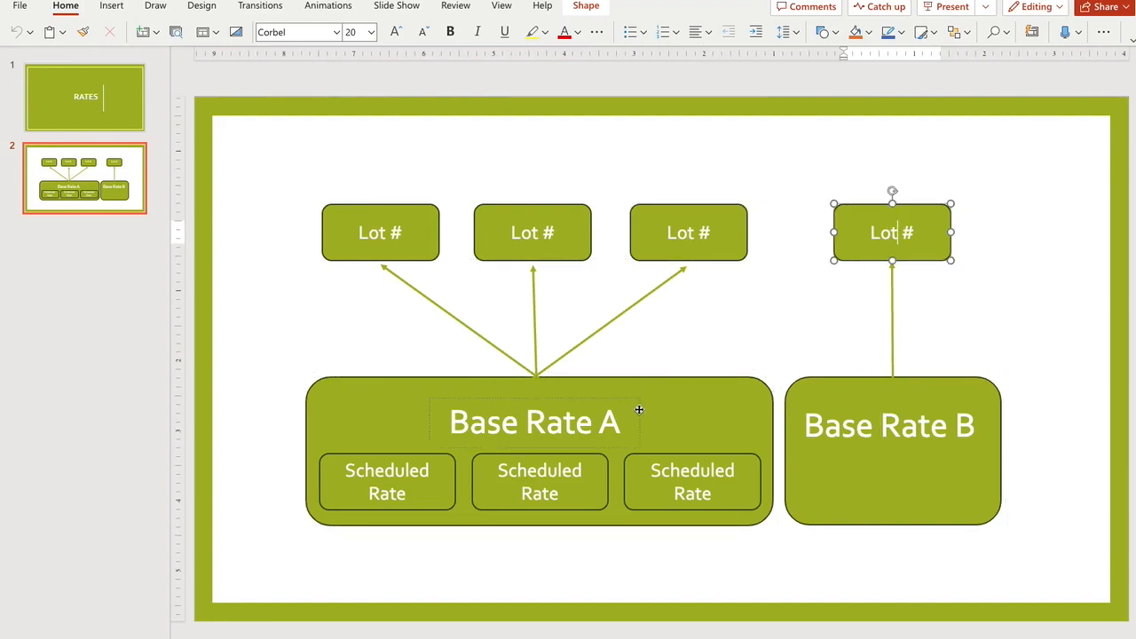
{"action": "left_click", "coordinate": [697, 461]}
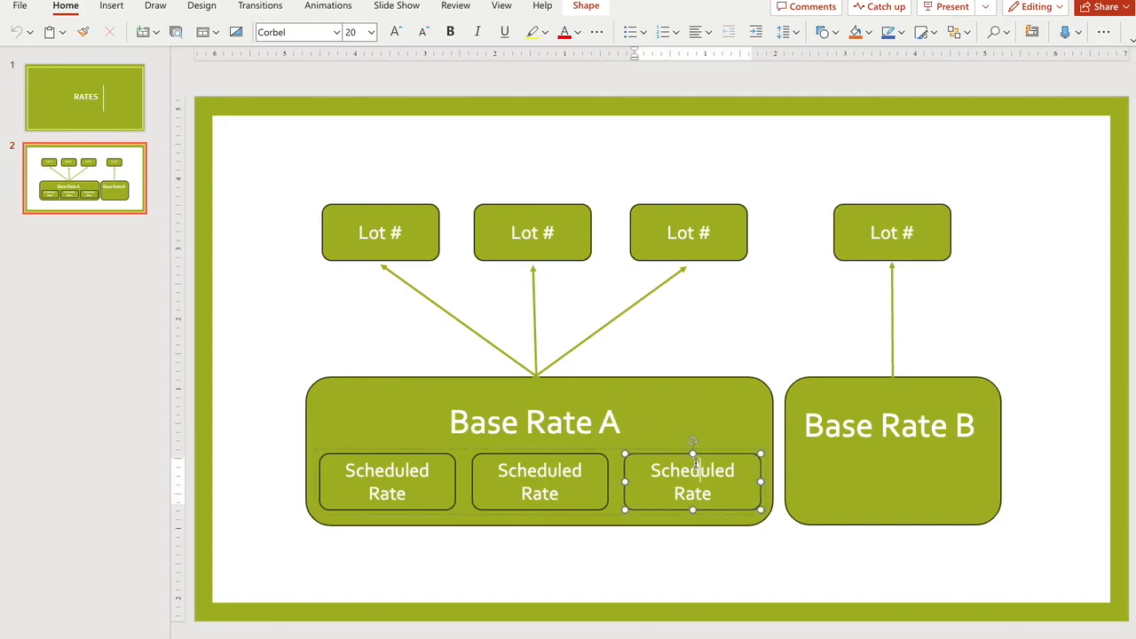
{"action": "left_click", "coordinate": [572, 465]}
{"action": "left_click", "coordinate": [442, 470]}
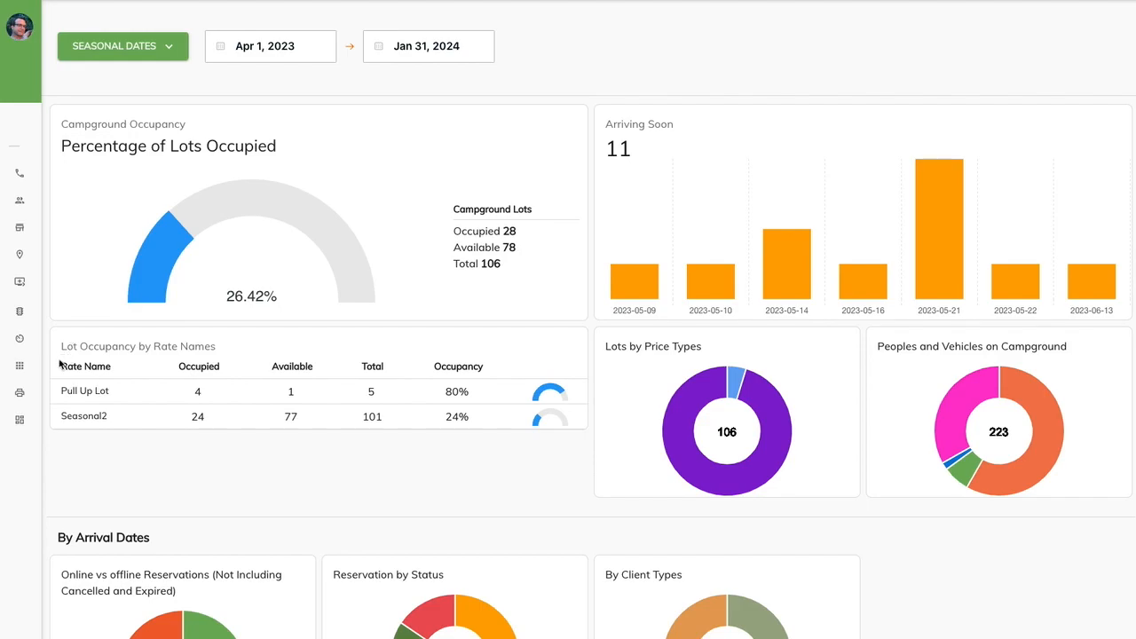
- Switch to PitchCamp and open the campground's Rates administration page
{"action": "mouse_move", "coordinate": [21, 350]}
{"action": "left_click", "coordinate": [44, 461]}
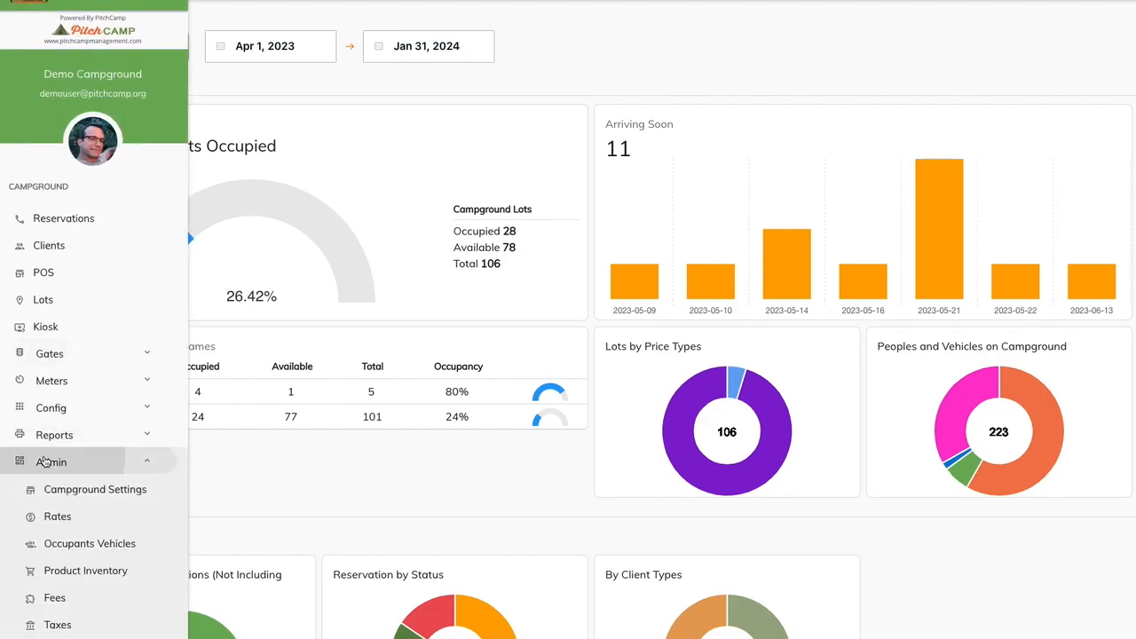
{"action": "left_click", "coordinate": [65, 517]}
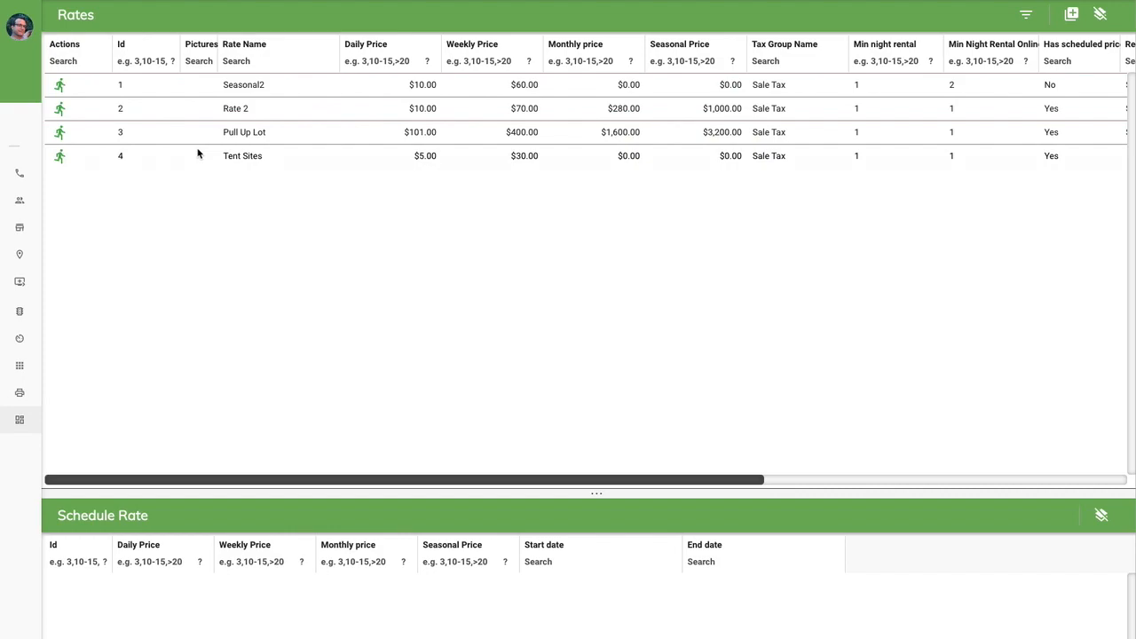
- Open the Pull Up Lot base rate, review its daily, weekly, monthly and seasonal prices, and save it without edits
{"action": "left_click", "coordinate": [164, 133]}
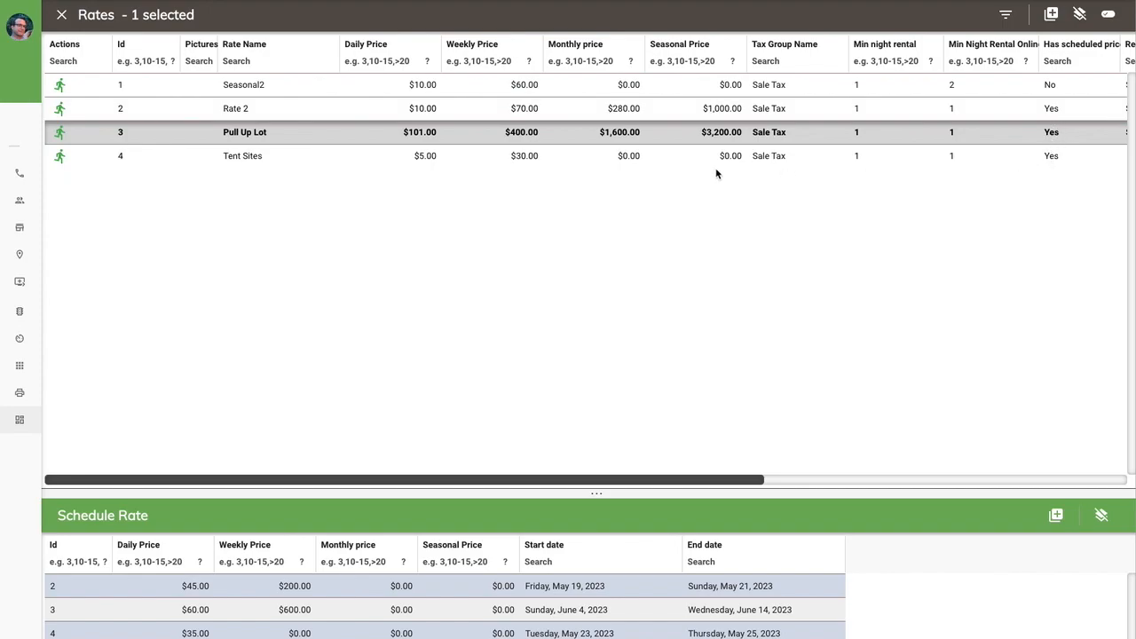
{"action": "double_click", "coordinate": [279, 131]}
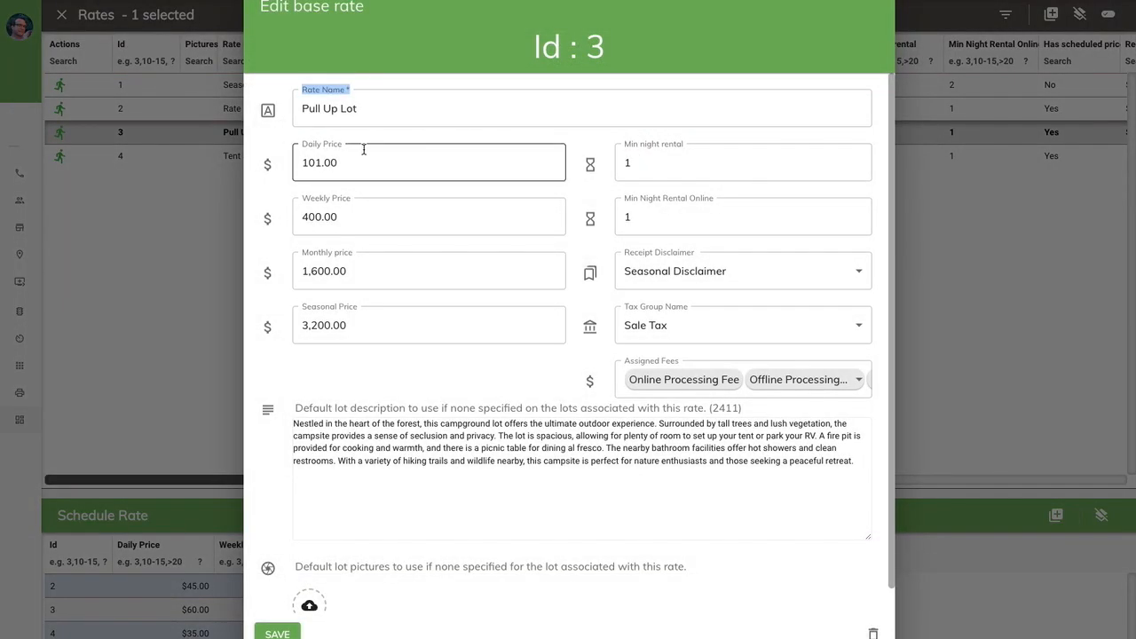
{"action": "left_click", "coordinate": [355, 160]}
{"action": "double_click", "coordinate": [354, 160]}
{"action": "double_click", "coordinate": [355, 216]}
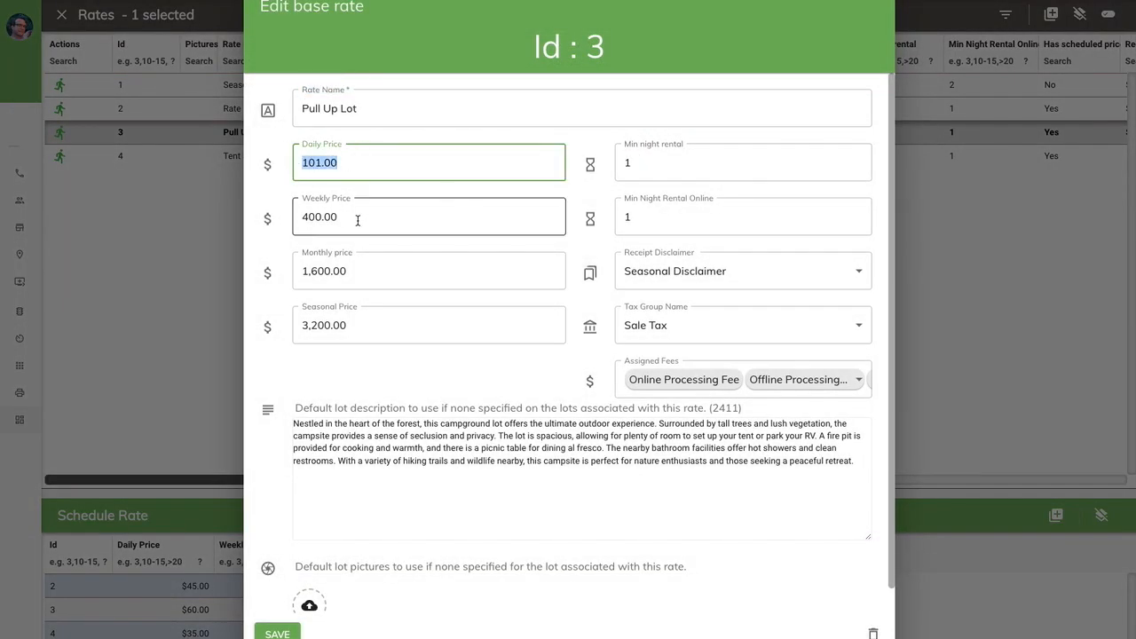
{"action": "double_click", "coordinate": [355, 271]}
{"action": "left_click", "coordinate": [336, 325]}
{"action": "double_click", "coordinate": [336, 324]}
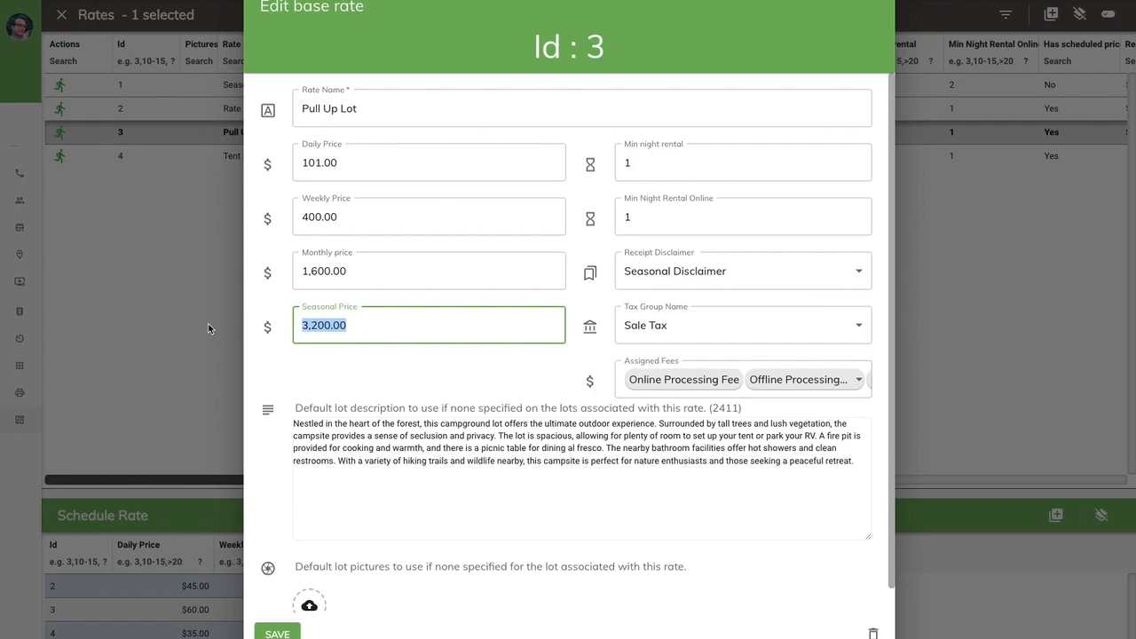
{"action": "left_click", "coordinate": [277, 634]}
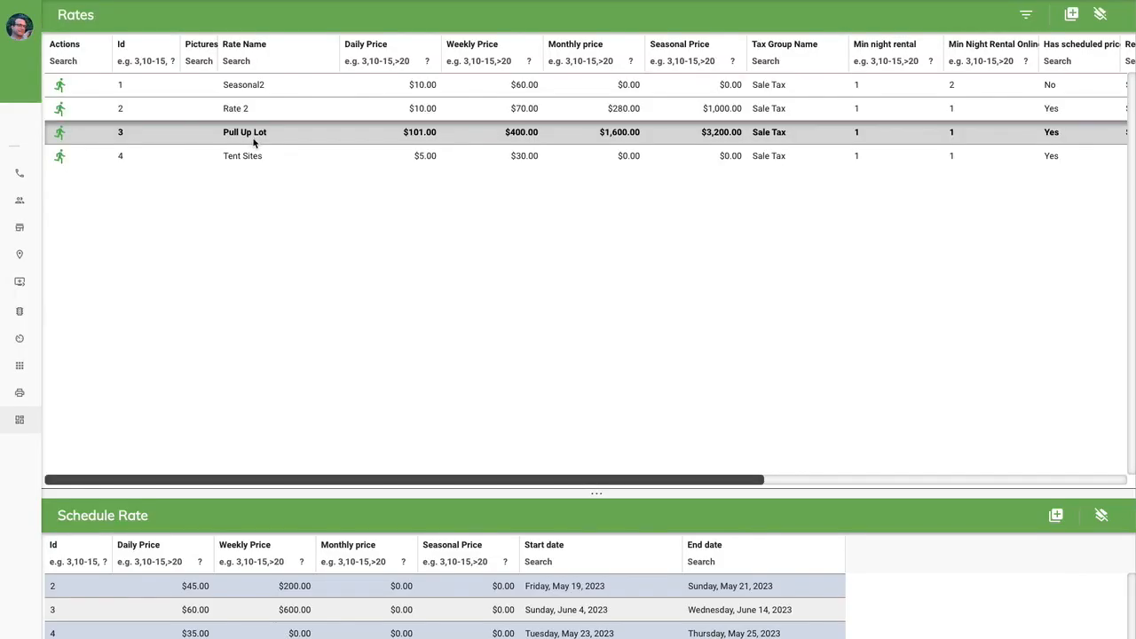
- Select the Pull Up Lot rate and review each of its scheduled rates
{"action": "left_click", "coordinate": [282, 133]}
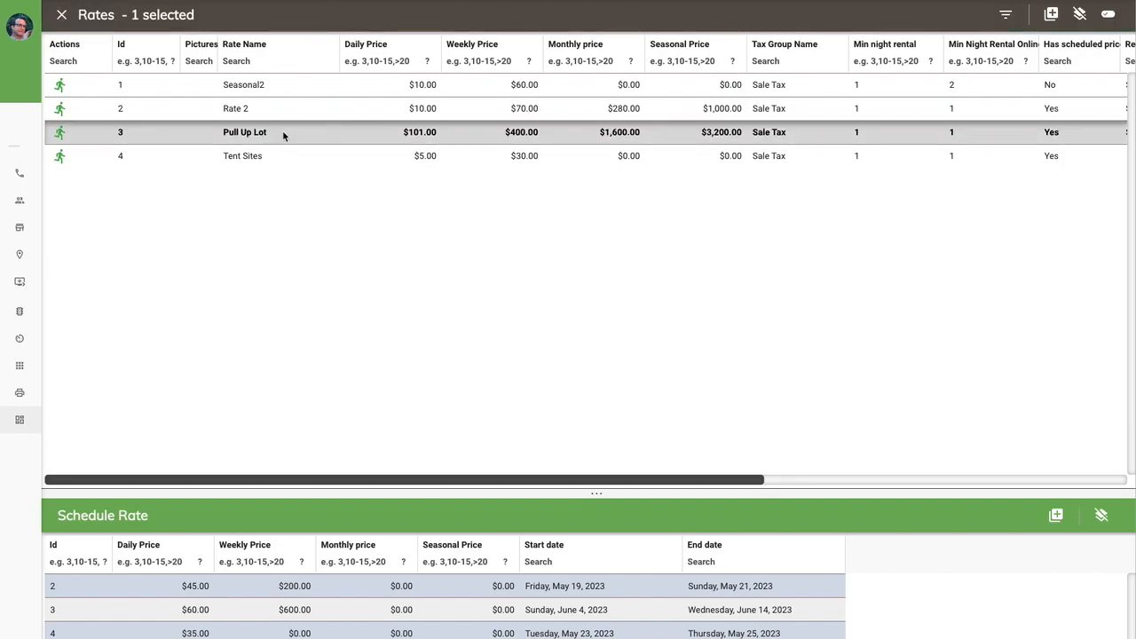
{"action": "left_click", "coordinate": [451, 587]}
{"action": "left_click", "coordinate": [447, 611]}
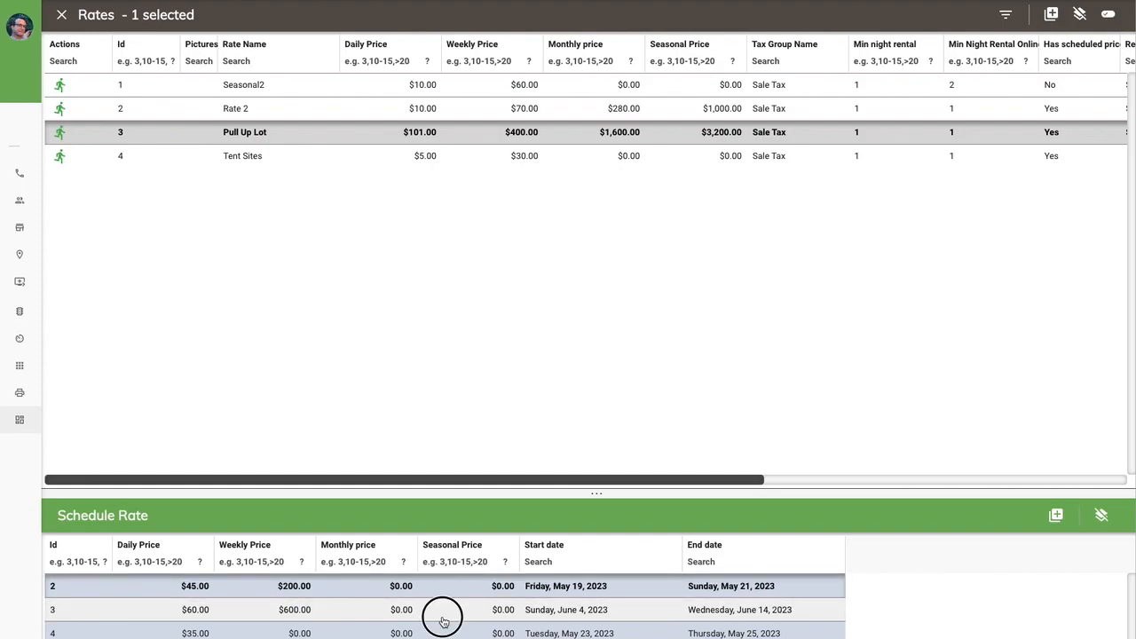
{"action": "left_click", "coordinate": [444, 633]}
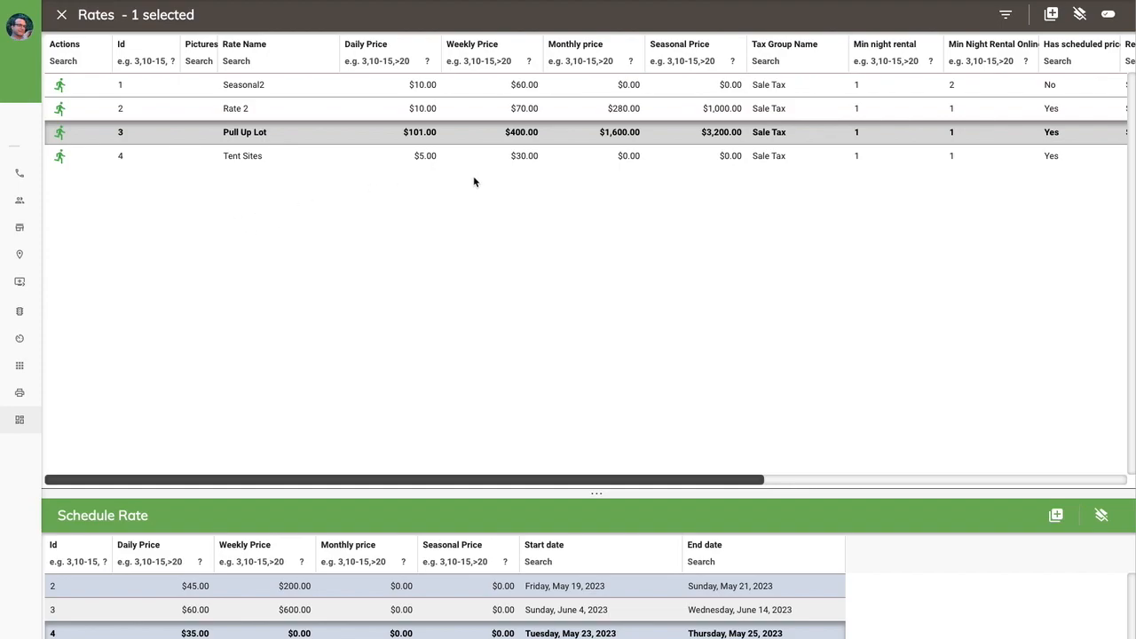
- Start a new base rate named Pull Through with a daily price of 10 and a weekly price of 70
{"action": "left_click", "coordinate": [1051, 15]}
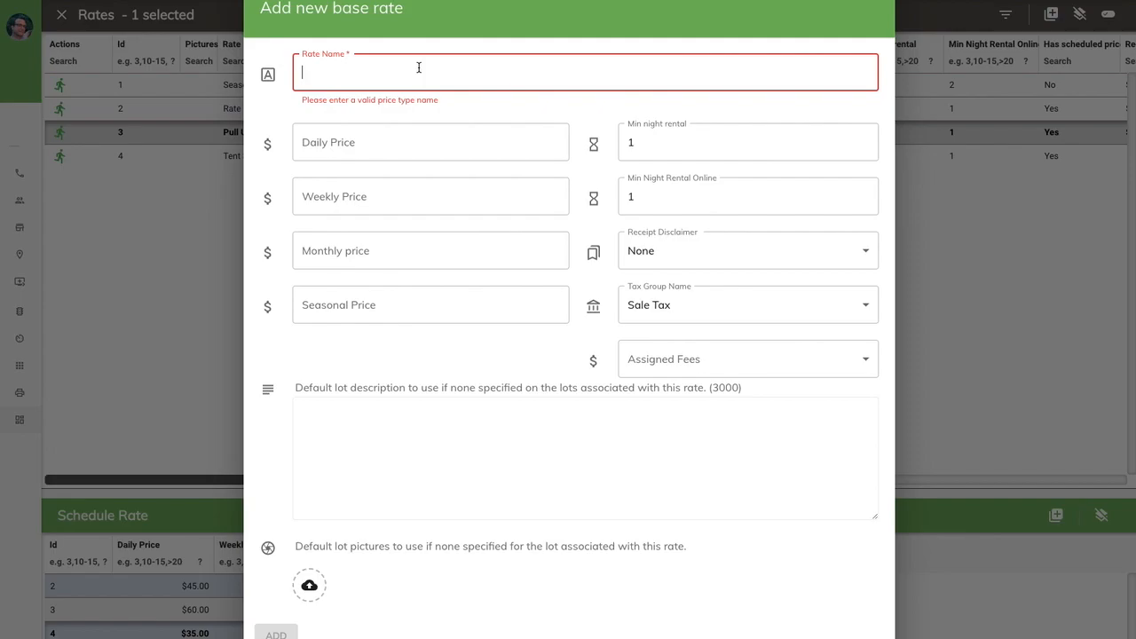
{"action": "type", "text": "Pull Through"}
{"action": "left_click", "coordinate": [475, 131]}
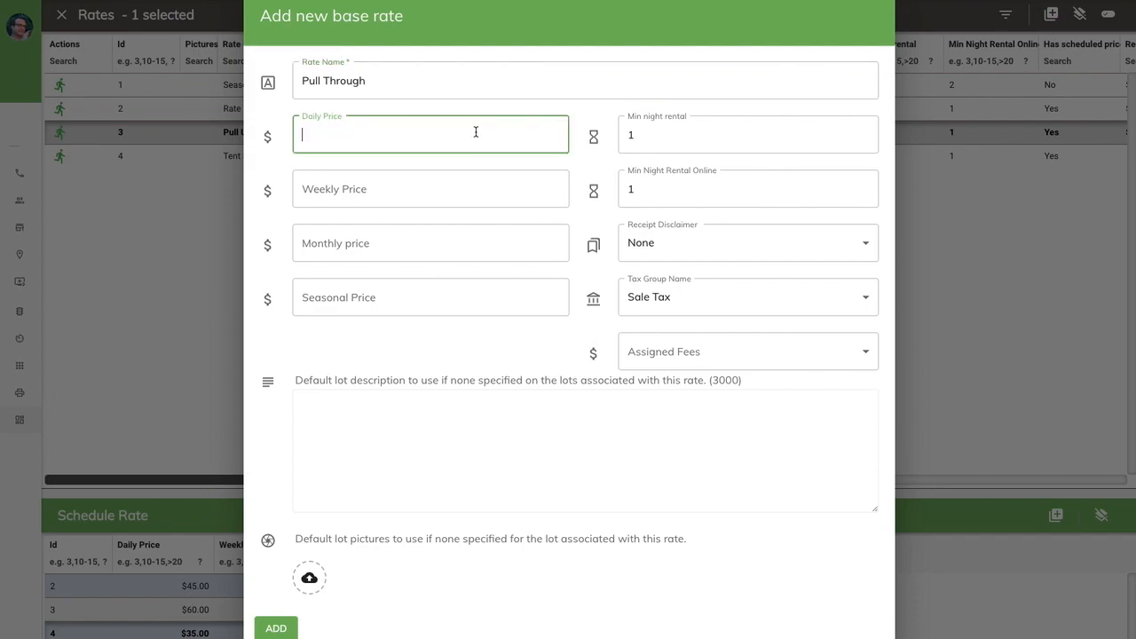
{"action": "type", "text": "10"}
{"action": "left_click", "coordinate": [406, 191]}
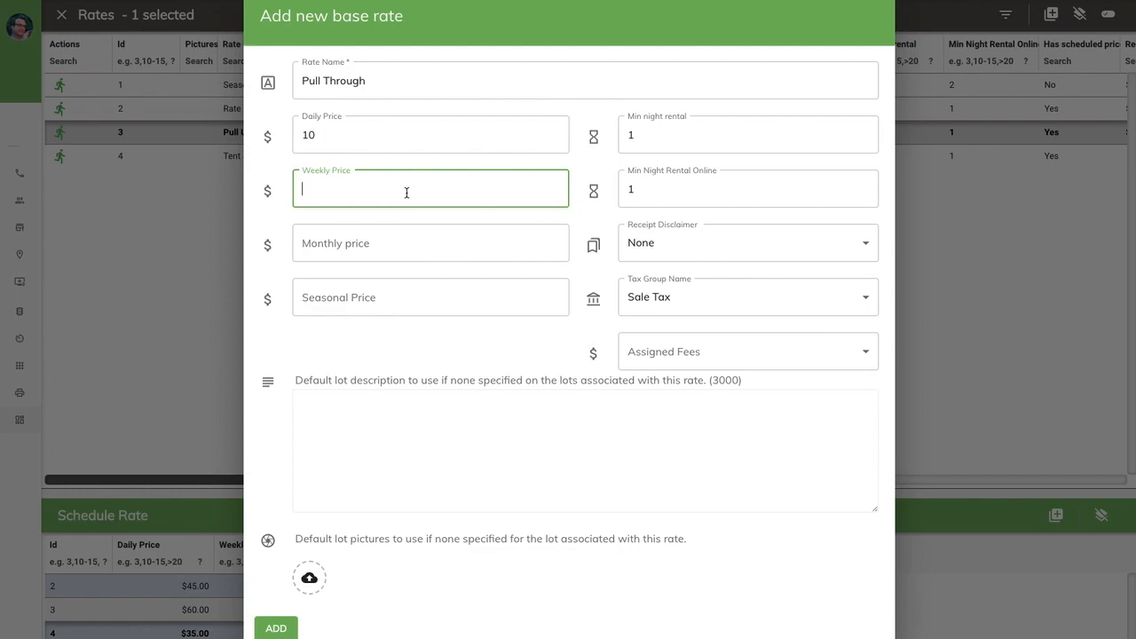
{"action": "type", "text": "70"}
- Set the new rate's weekly price to 60 and add the rate
{"action": "left_click_drag", "start_coordinate": [325, 135], "coordinate": [283, 142]}
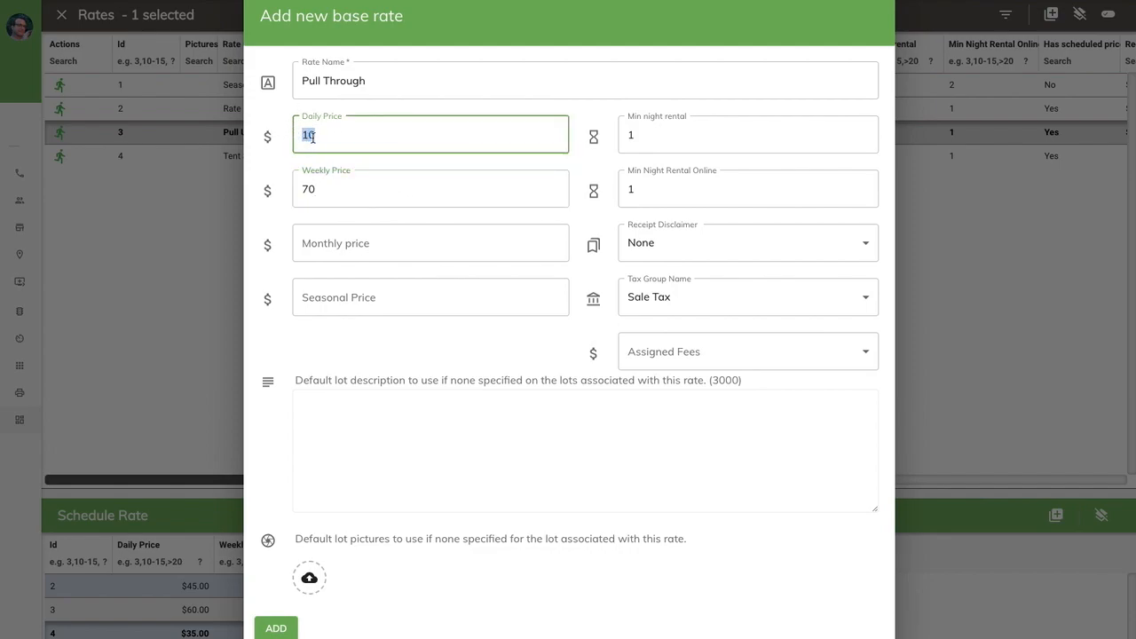
{"action": "left_click_drag", "start_coordinate": [328, 181], "coordinate": [288, 193]}
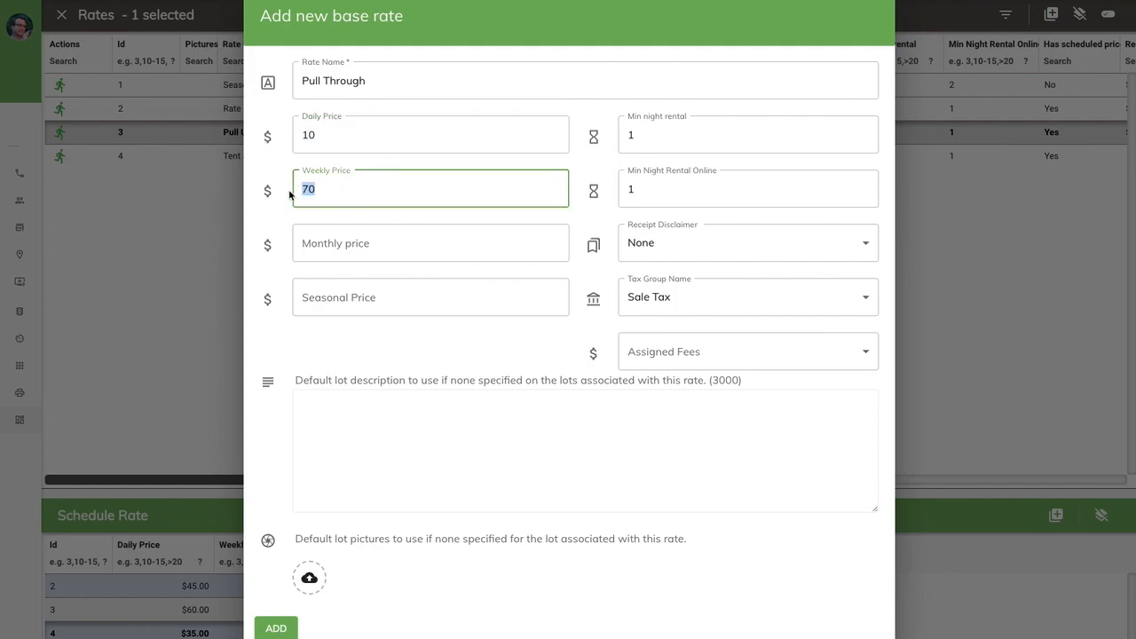
{"action": "left_click", "coordinate": [324, 186]}
{"action": "key", "text": "Left"}
{"action": "key", "text": "BackSpace"}
{"action": "type", "text": "6"}
{"action": "left_click", "coordinate": [275, 621]}
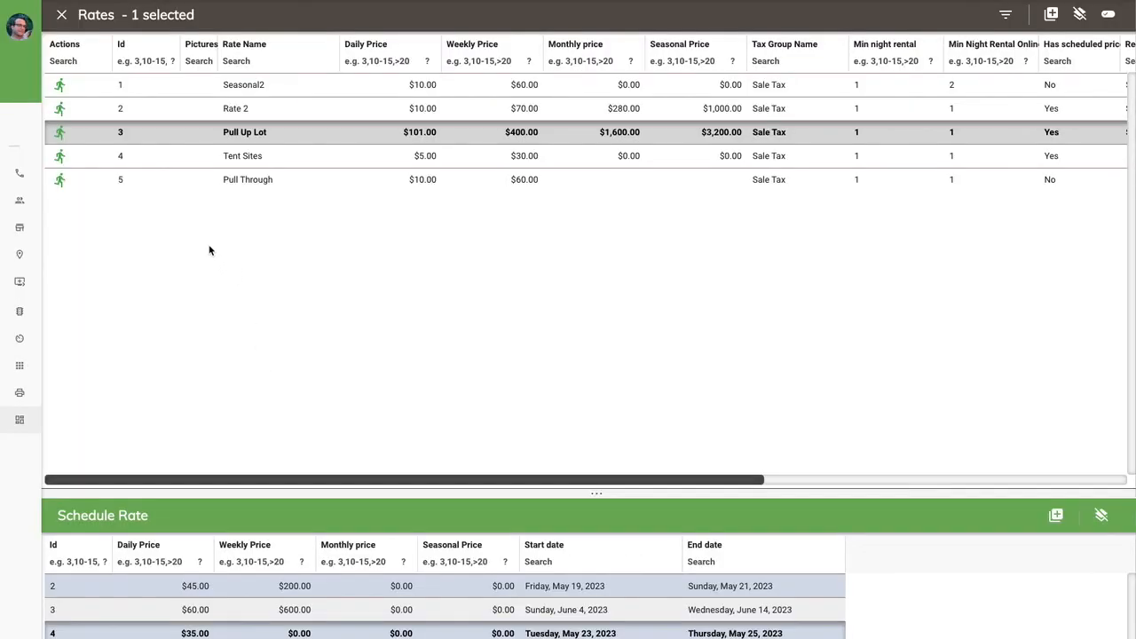
- Select the Pull Through rate, view the nightly prices in its stay rate overview, and close the overview
{"action": "left_click", "coordinate": [271, 180]}
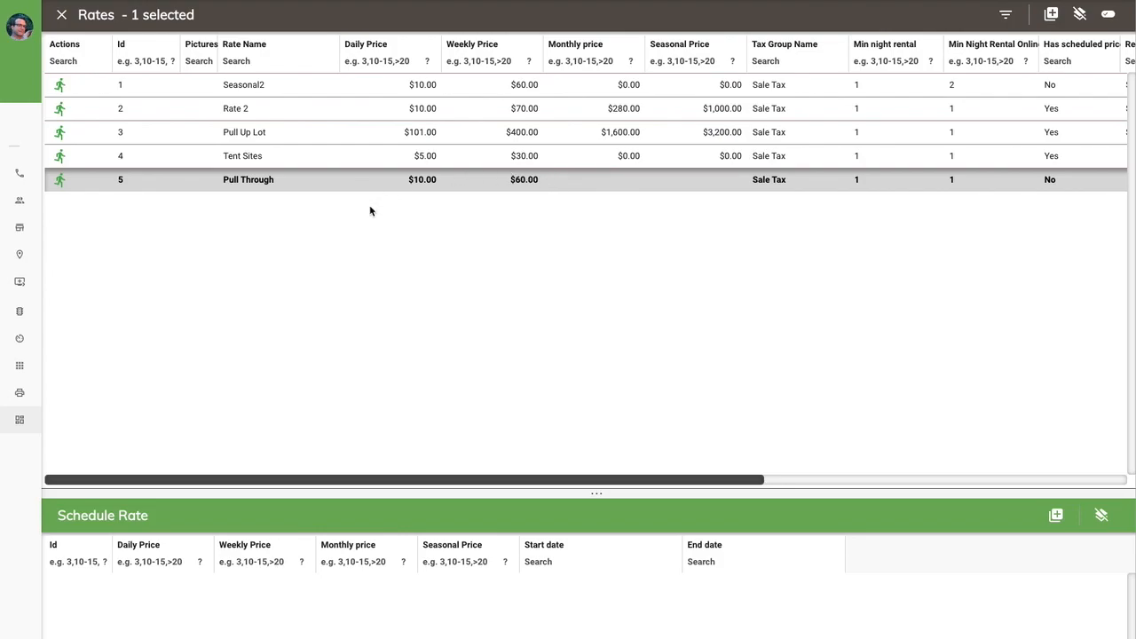
{"action": "left_click", "coordinate": [59, 183]}
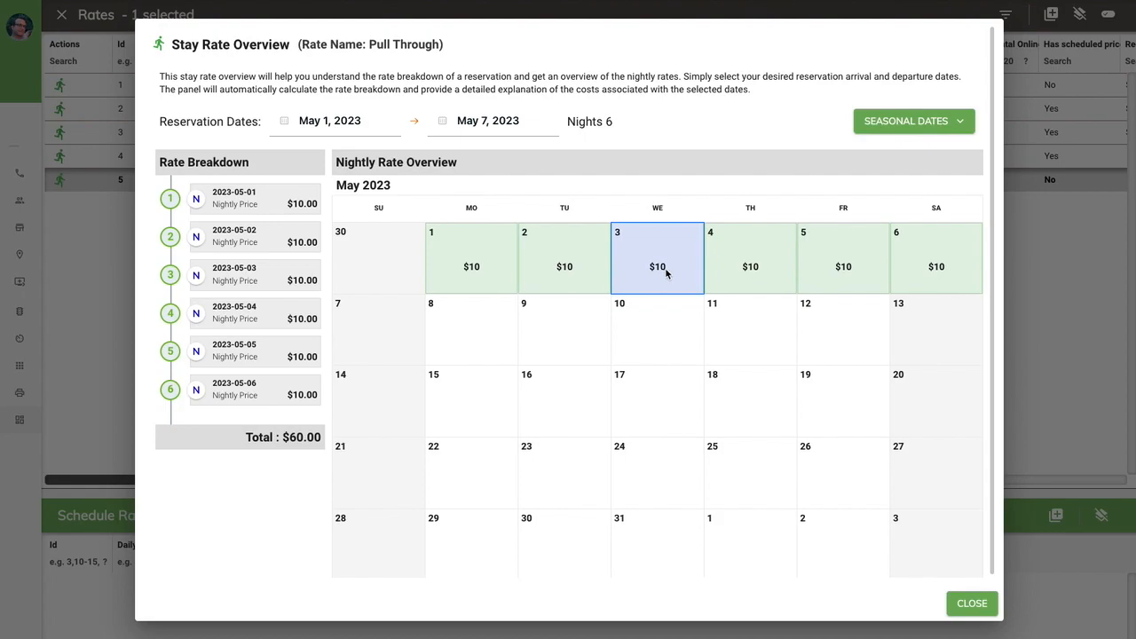
{"action": "key", "text": "Escape"}
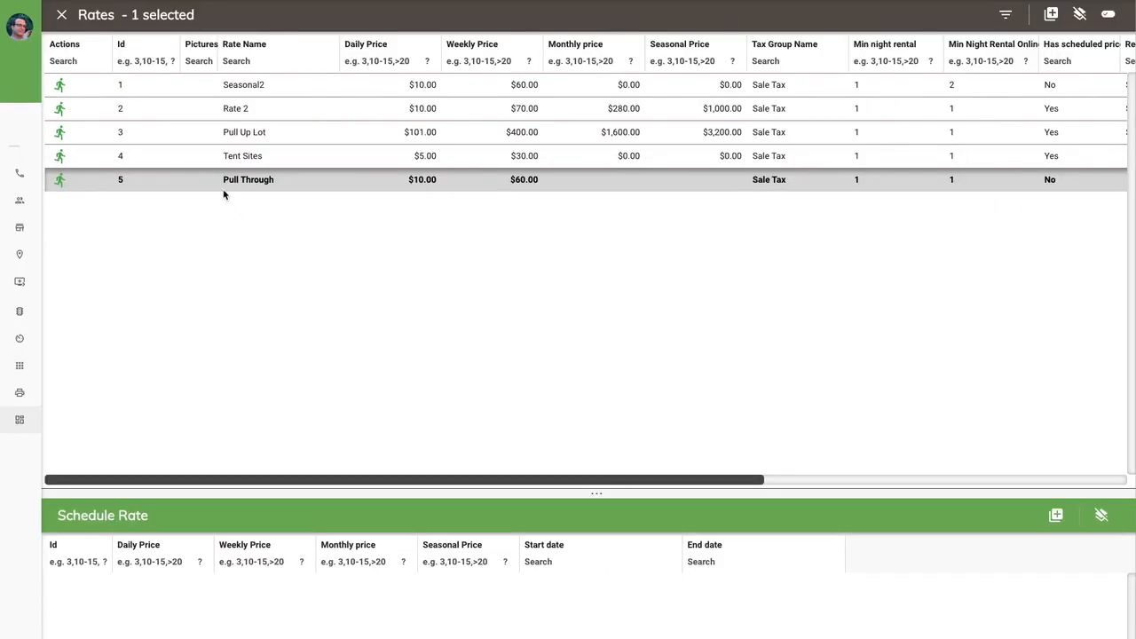
- Reopen the Pull Through stay rate overview and check the total price and number of nights for the reservation dates
{"action": "left_click", "coordinate": [60, 181]}
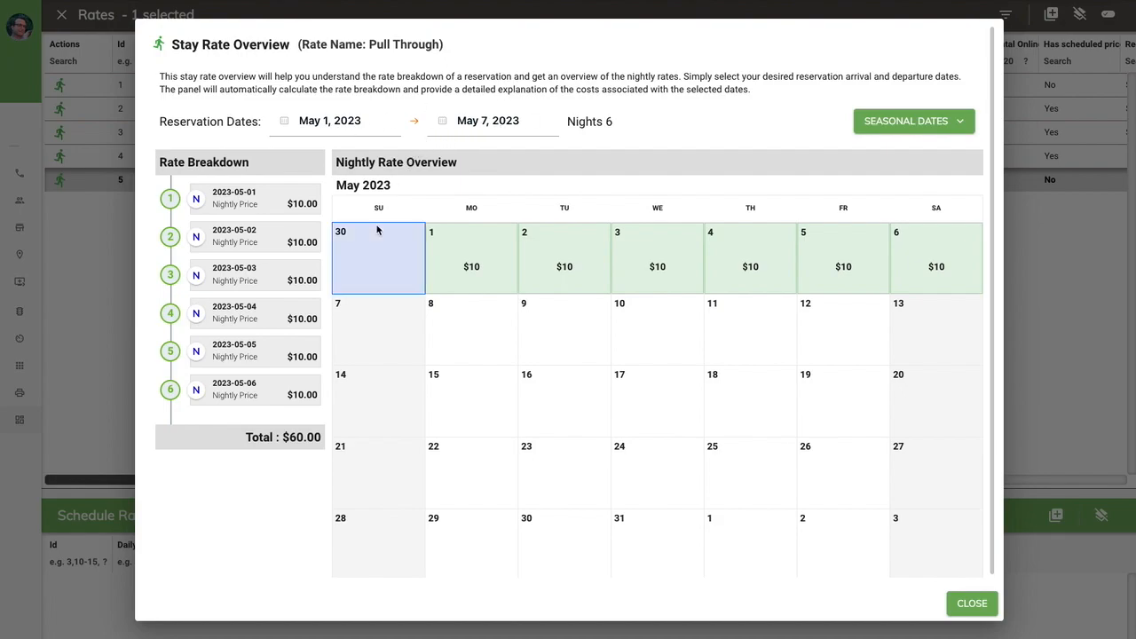
{"action": "left_click_drag", "start_coordinate": [283, 437], "coordinate": [322, 436]}
{"action": "left_click", "coordinate": [327, 430]}
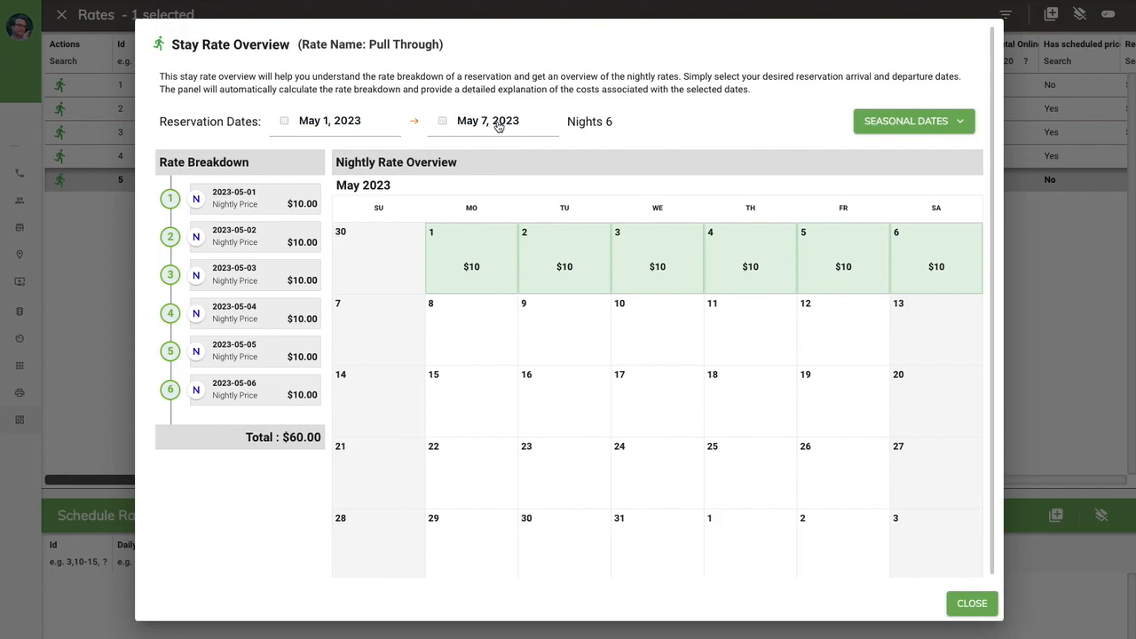
{"action": "left_click_drag", "start_coordinate": [611, 122], "coordinate": [561, 122]}
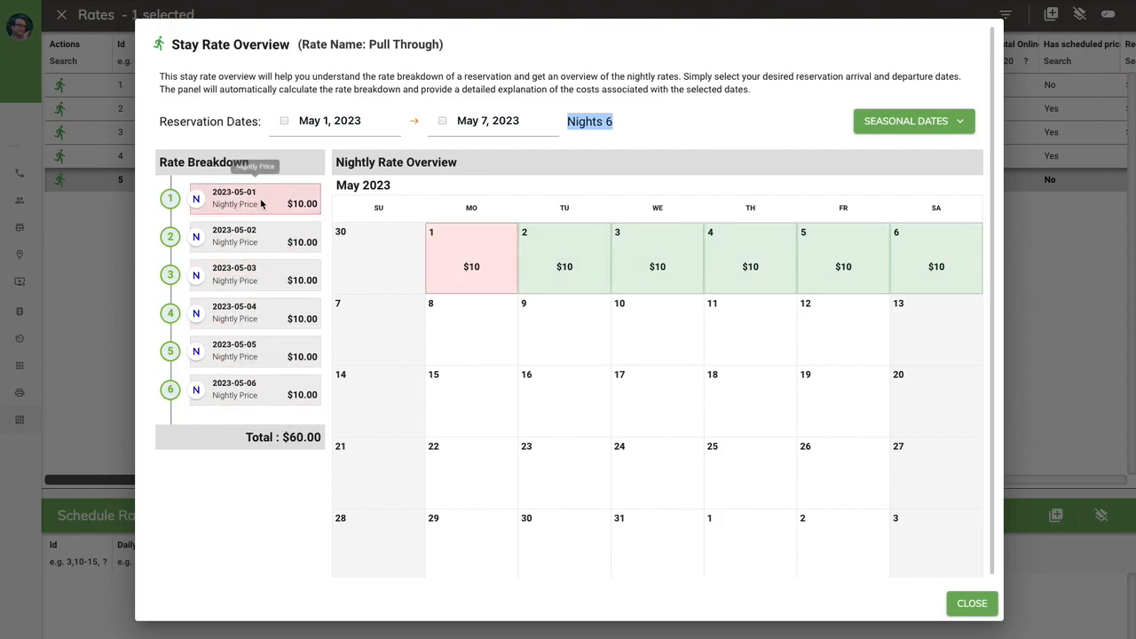
- Set the departure date to May 8, 2023, check the weekly price in the rate breakdown, and close the overview
{"action": "left_click", "coordinate": [477, 126]}
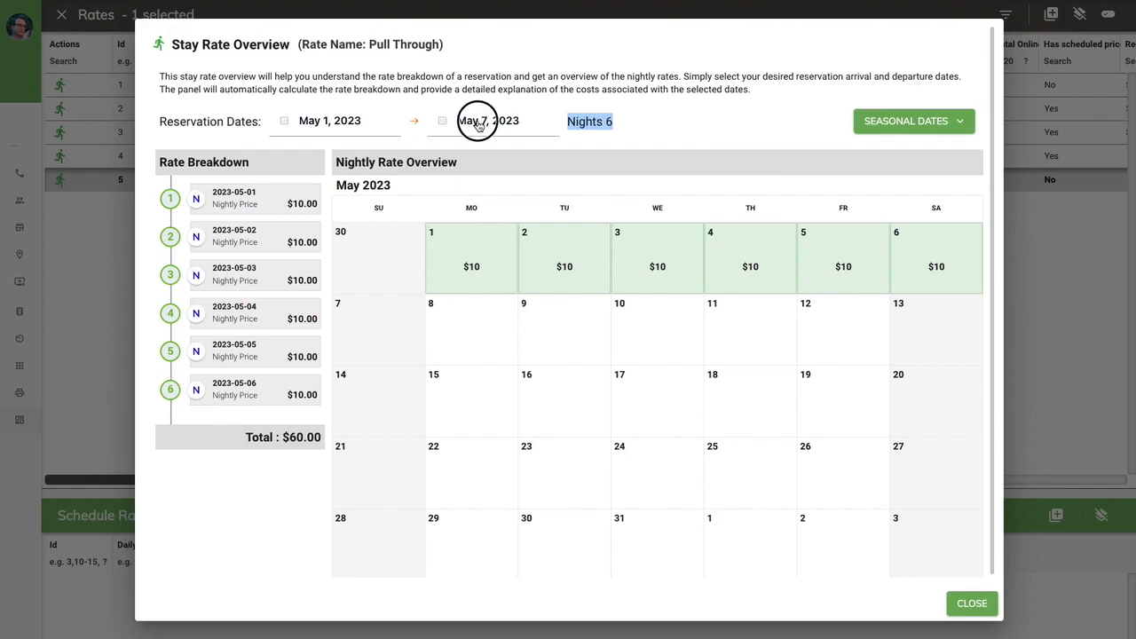
{"action": "left_click", "coordinate": [333, 257]}
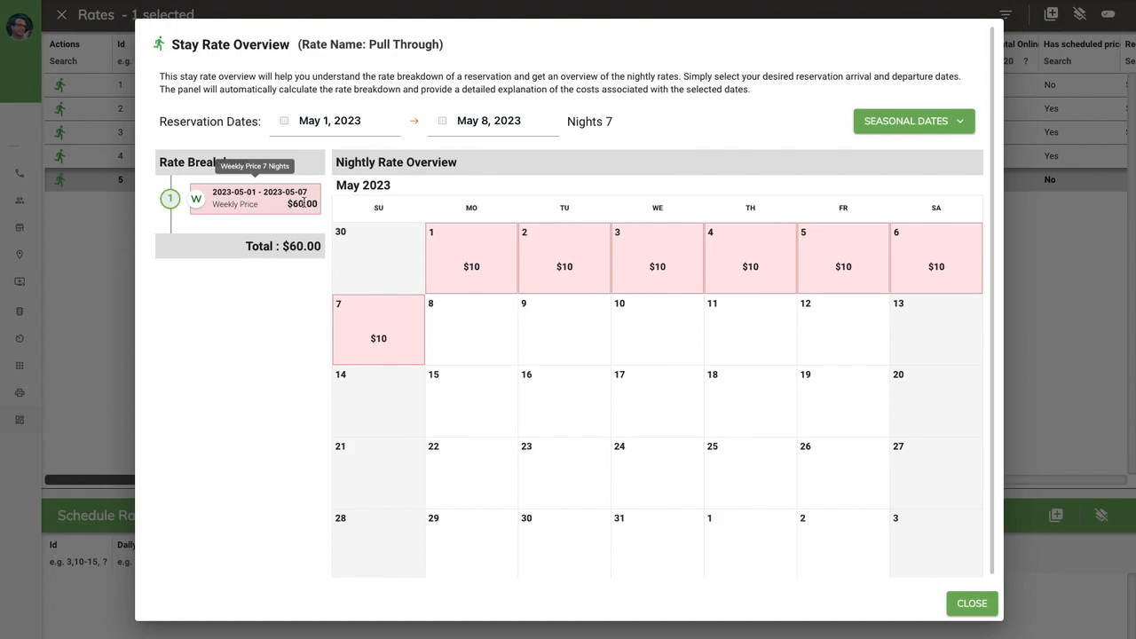
{"action": "left_click", "coordinate": [116, 236]}
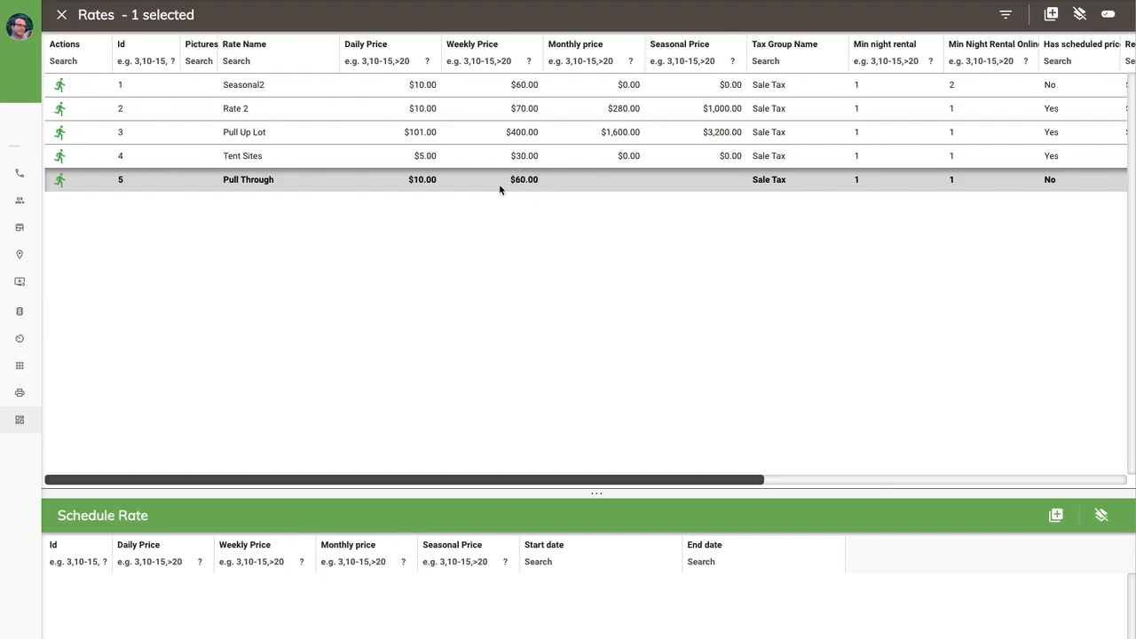
- Reopen the Pull Through stay rate overview, set departure to May 9, 2023, inspect the weekly, nightly and total prices, and close it
{"action": "left_click", "coordinate": [60, 182]}
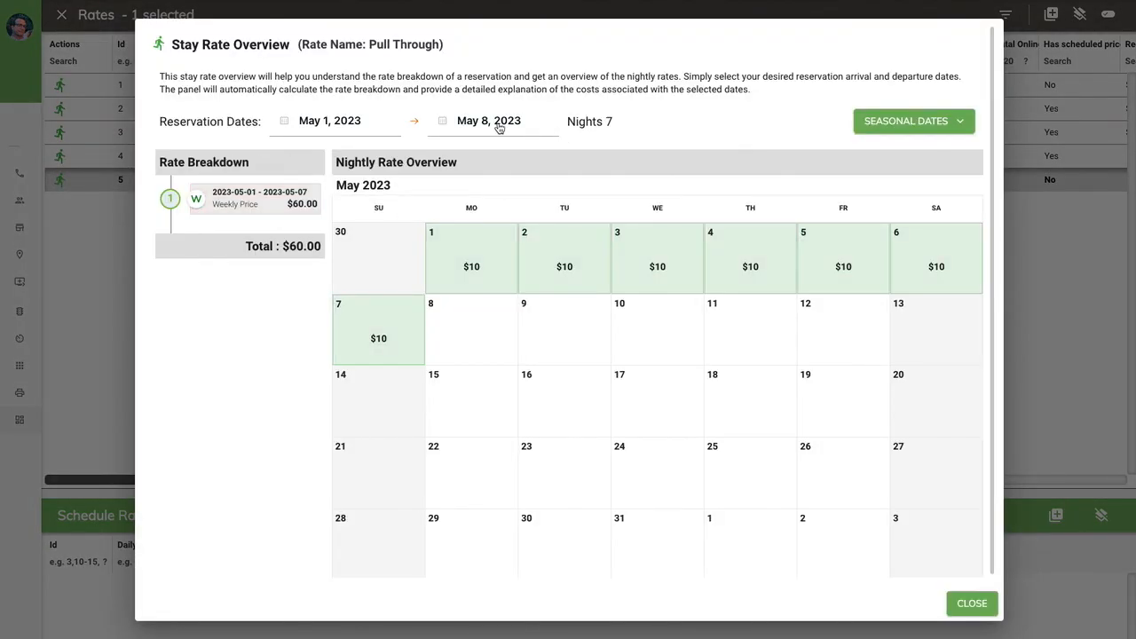
{"action": "left_click", "coordinate": [498, 123]}
{"action": "left_click", "coordinate": [357, 264]}
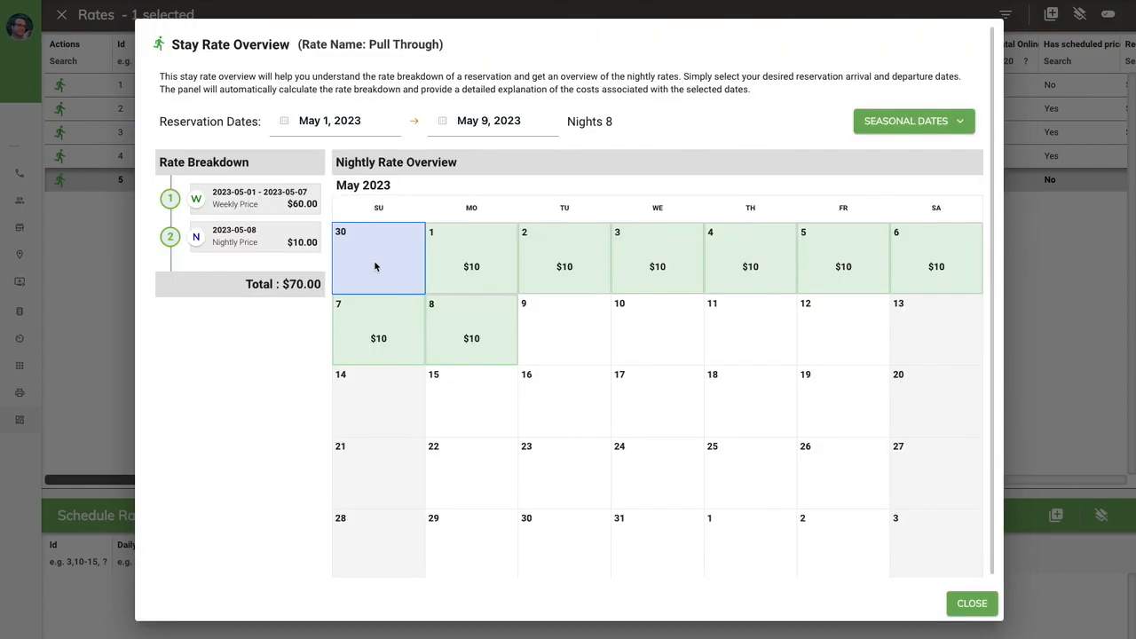
{"action": "mouse_move", "coordinate": [227, 203]}
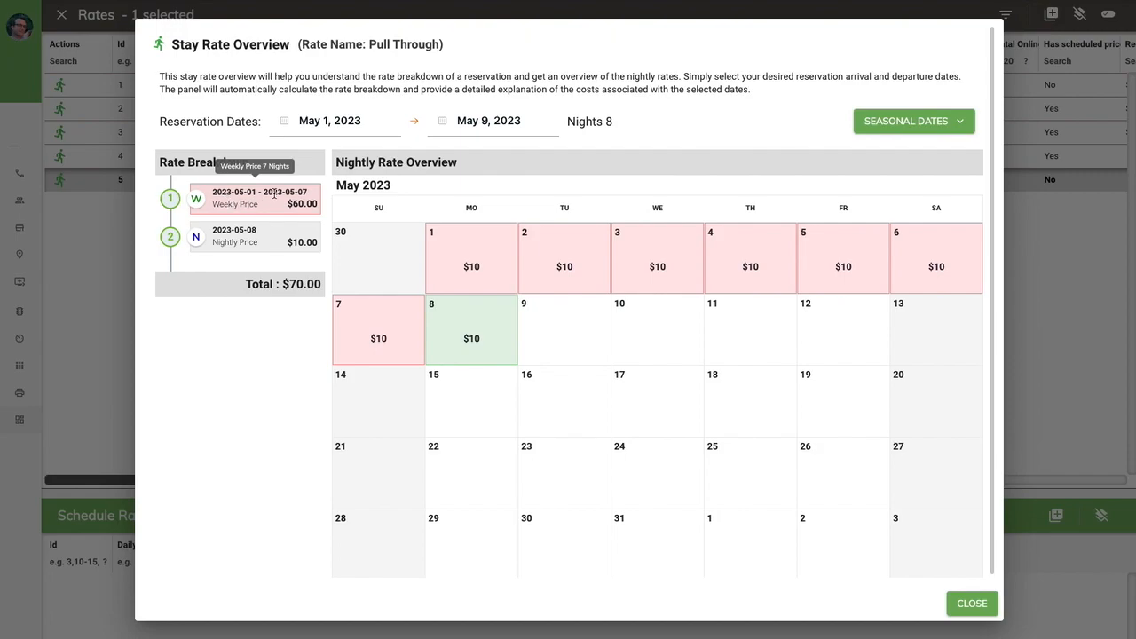
{"action": "mouse_move", "coordinate": [286, 247]}
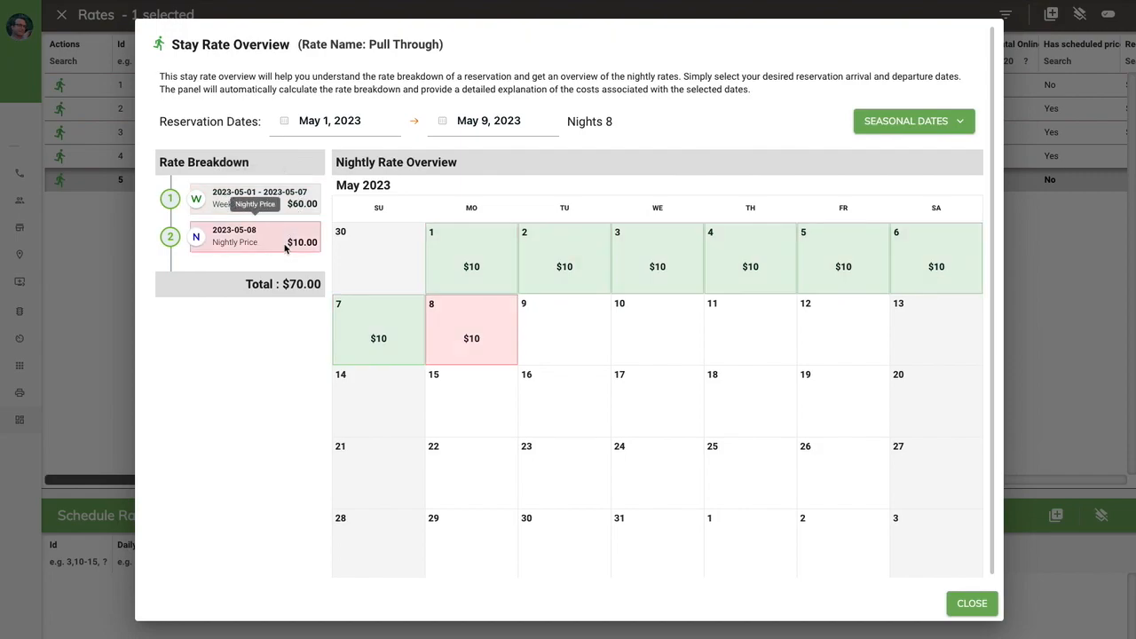
{"action": "left_click_drag", "start_coordinate": [282, 284], "coordinate": [319, 284]}
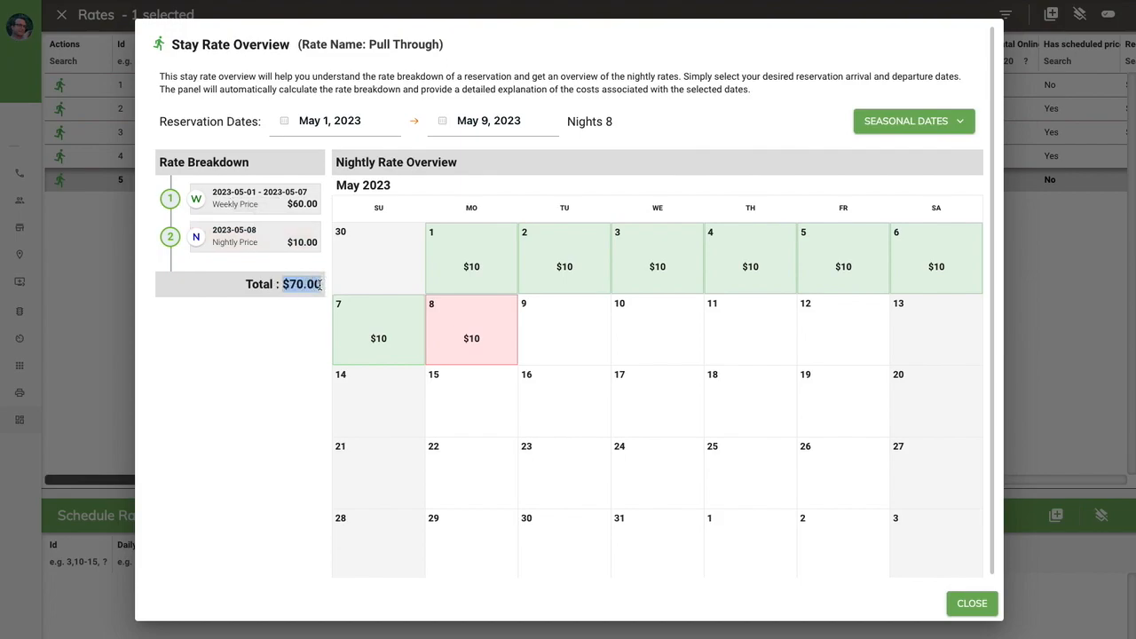
{"action": "left_click", "coordinate": [609, 5]}
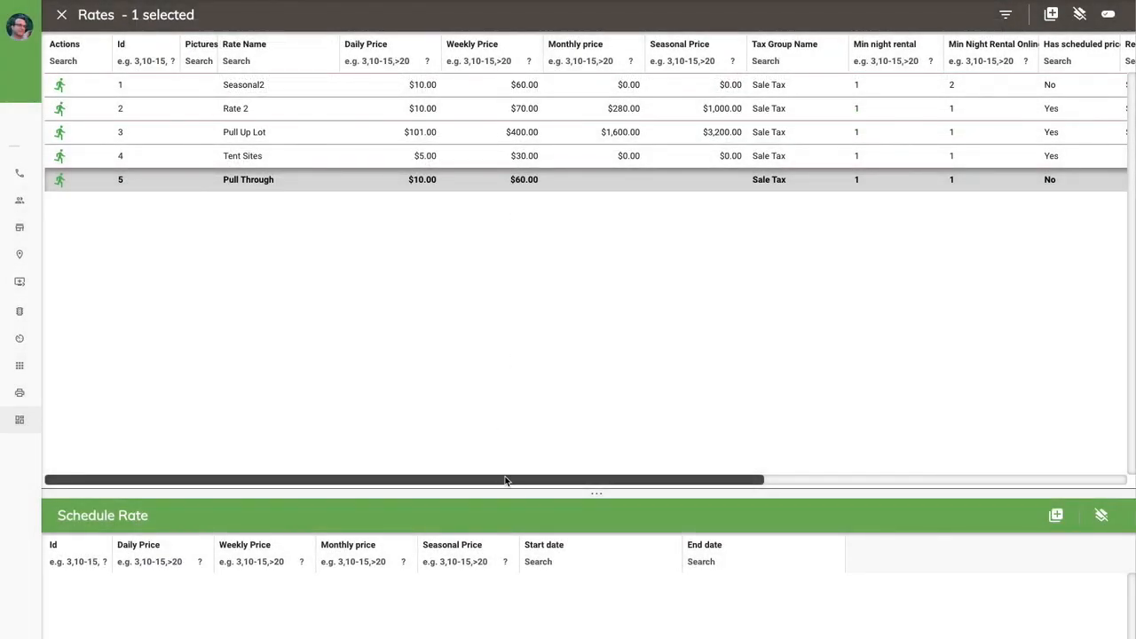
- Enlarge the Schedule Rate section beneath the rates list
{"action": "left_click_drag", "start_coordinate": [568, 493], "coordinate": [563, 393]}
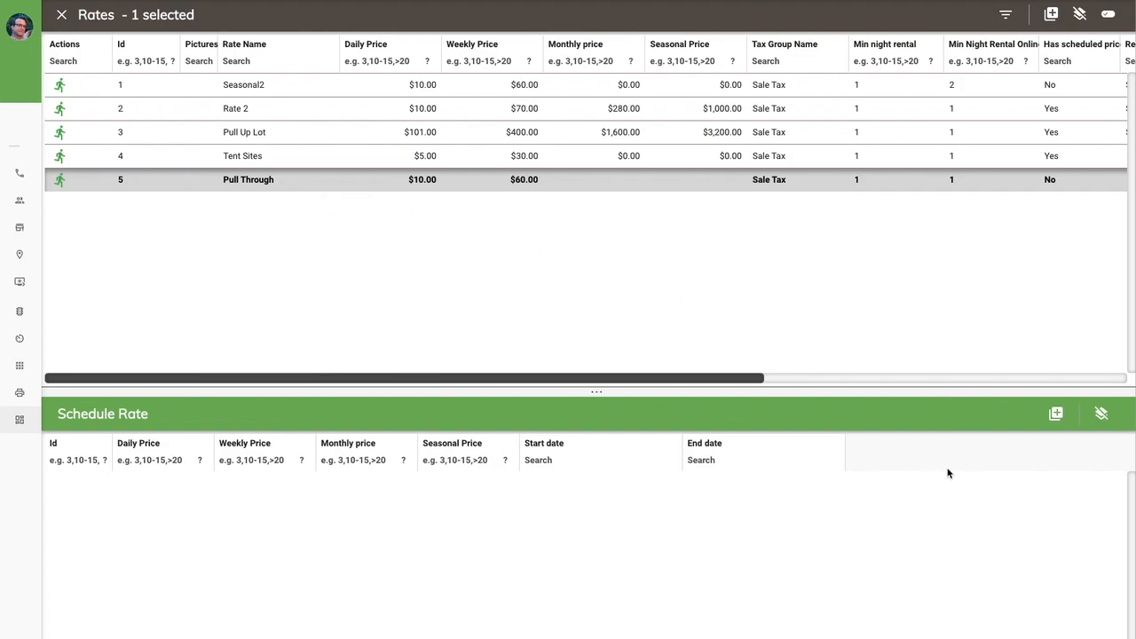
{"action": "left_click", "coordinate": [1056, 415]}
{"action": "left_click", "coordinate": [494, 213]}
{"action": "left_click", "coordinate": [469, 182]}
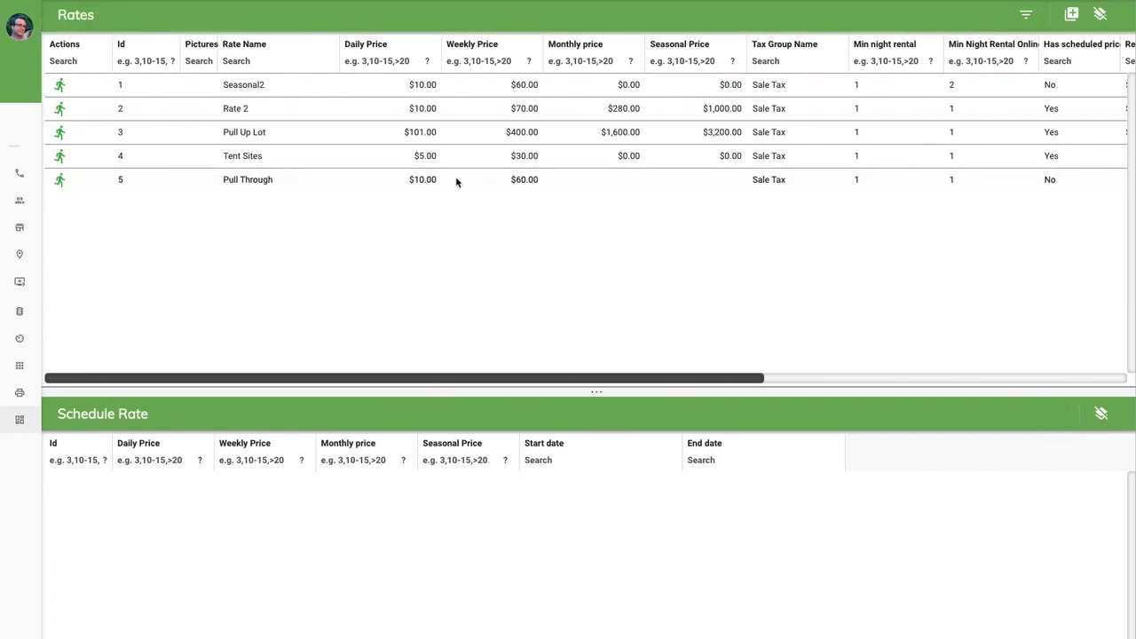
{"action": "left_click", "coordinate": [448, 179]}
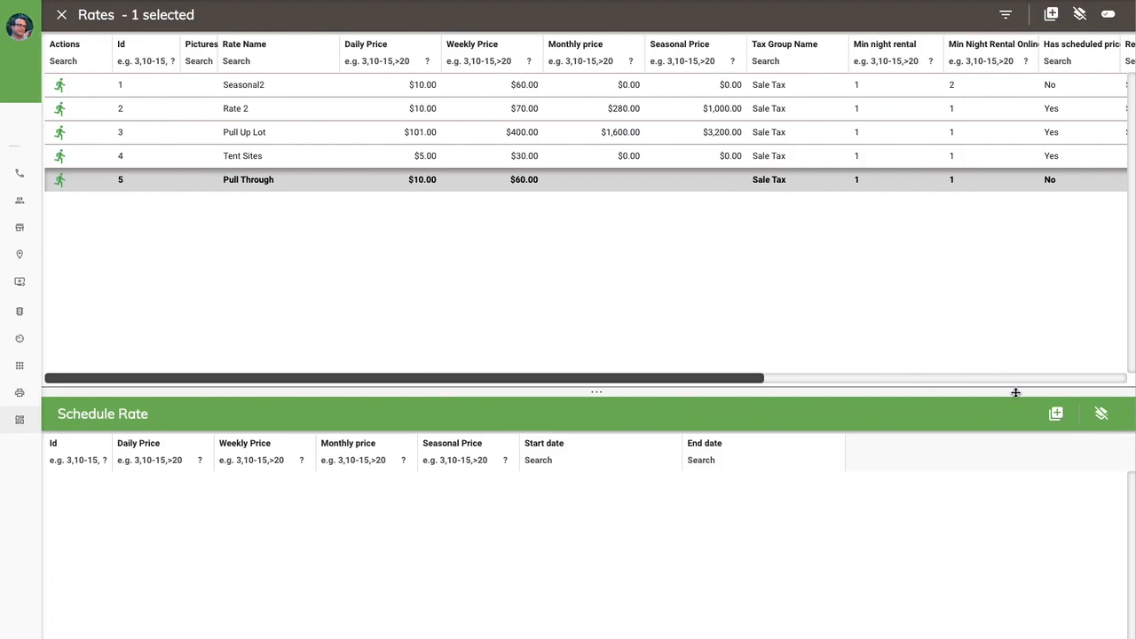
- Add a schedule rate to Pull Through with a daily price of 20, starting May 13, 2023 and ending May 14, 2023
{"action": "left_click", "coordinate": [1056, 413]}
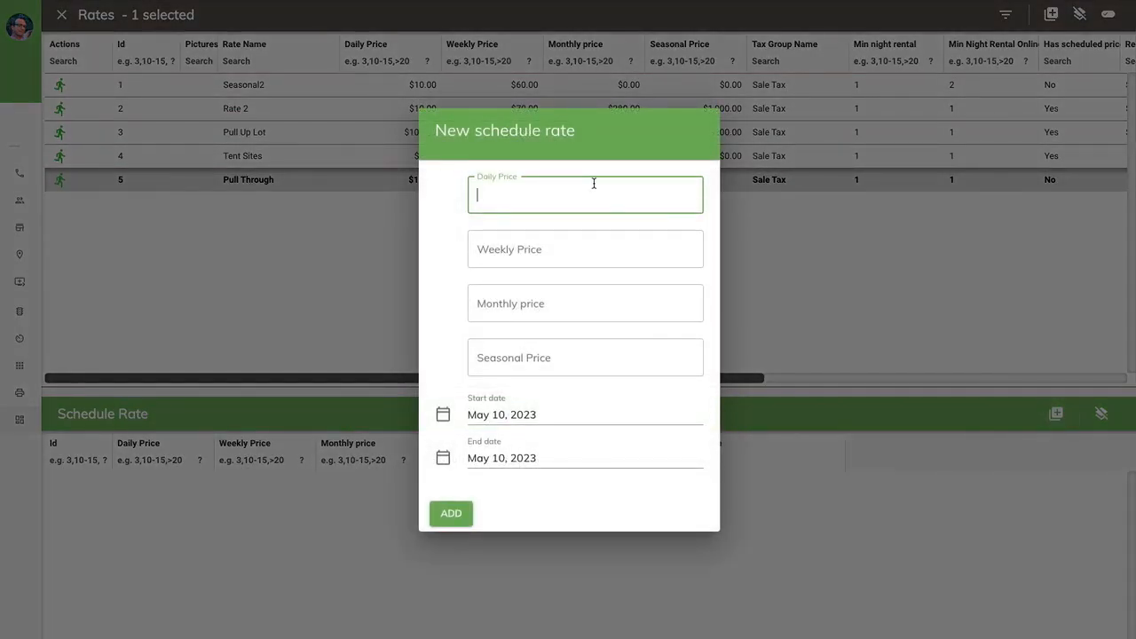
{"action": "left_click", "coordinate": [518, 200]}
{"action": "left_click", "coordinate": [532, 413]}
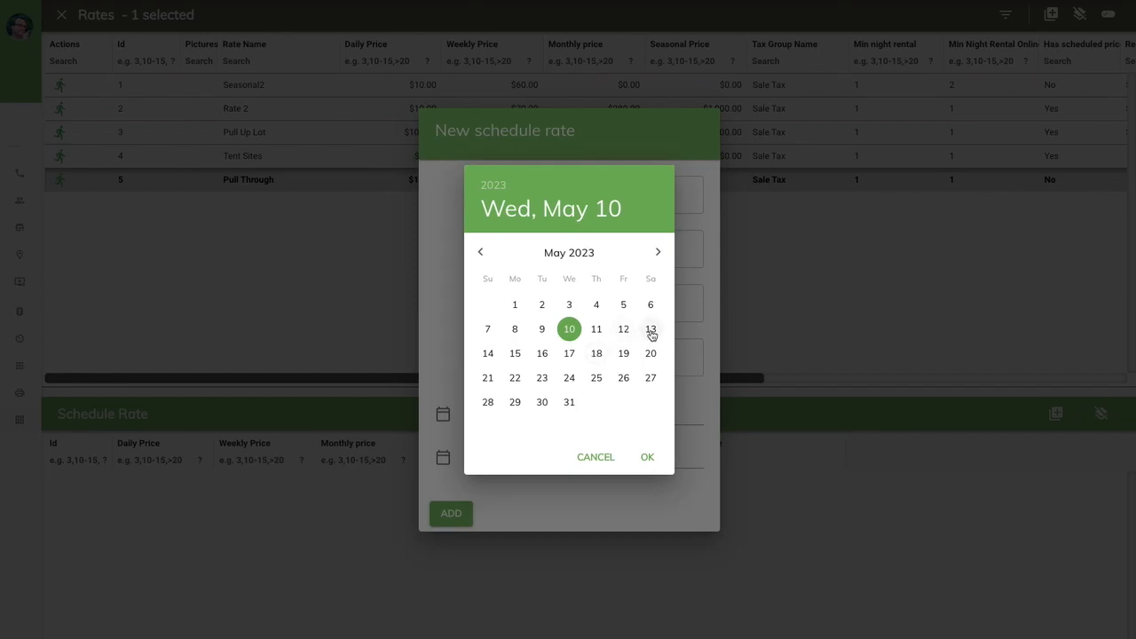
{"action": "left_click", "coordinate": [650, 332]}
{"action": "left_click", "coordinate": [645, 454]}
{"action": "left_click", "coordinate": [548, 473]}
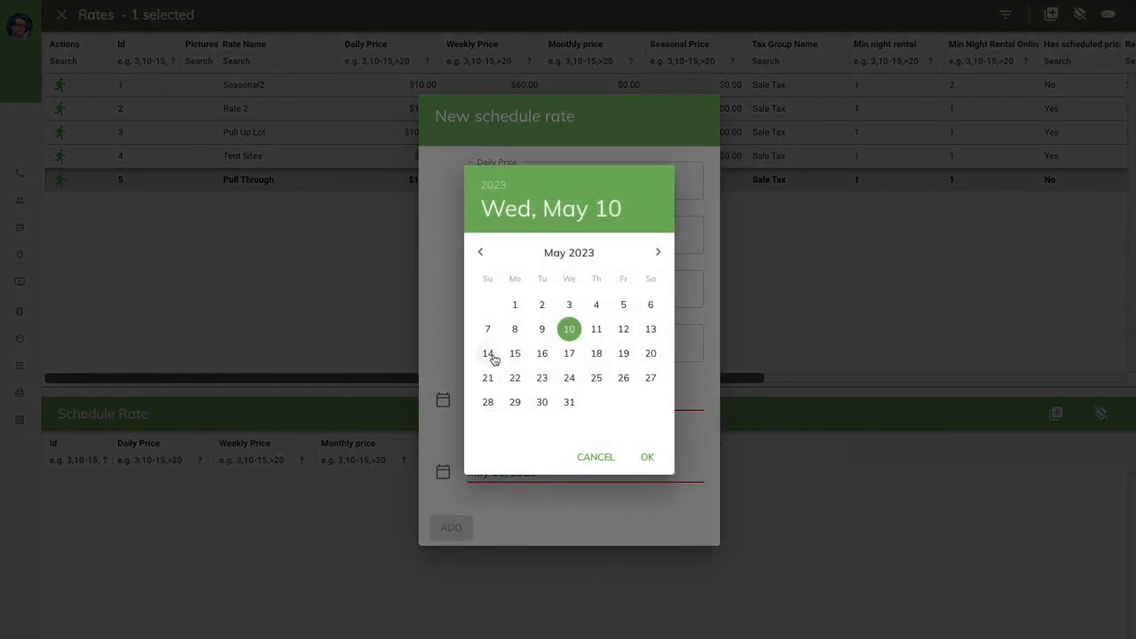
{"action": "left_click", "coordinate": [489, 354]}
{"action": "left_click", "coordinate": [648, 457]}
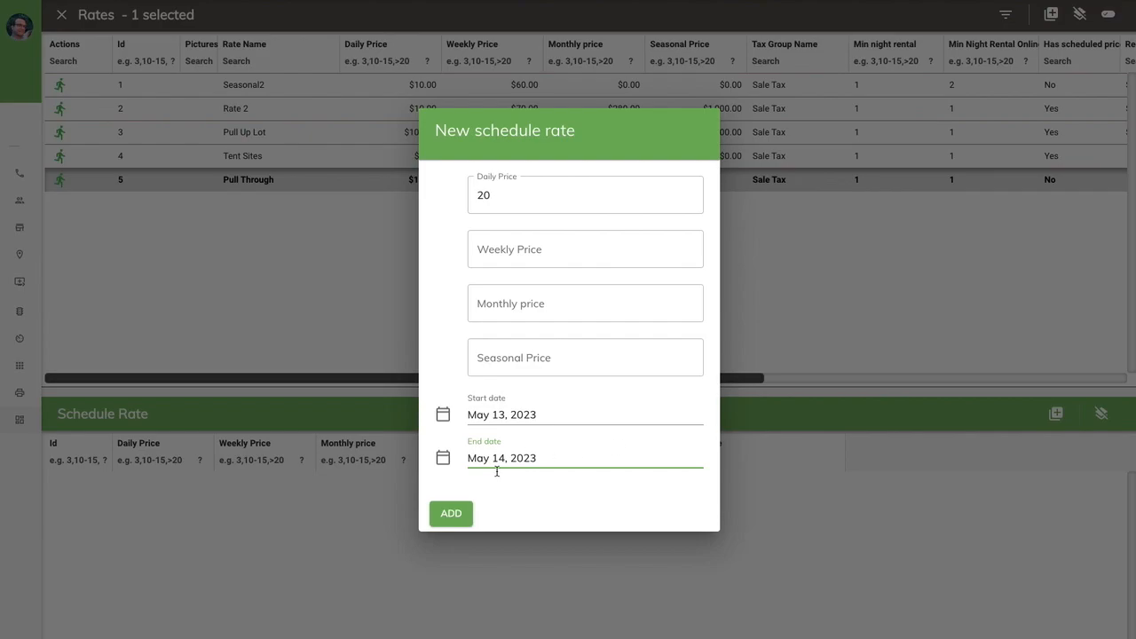
{"action": "left_click", "coordinate": [454, 517]}
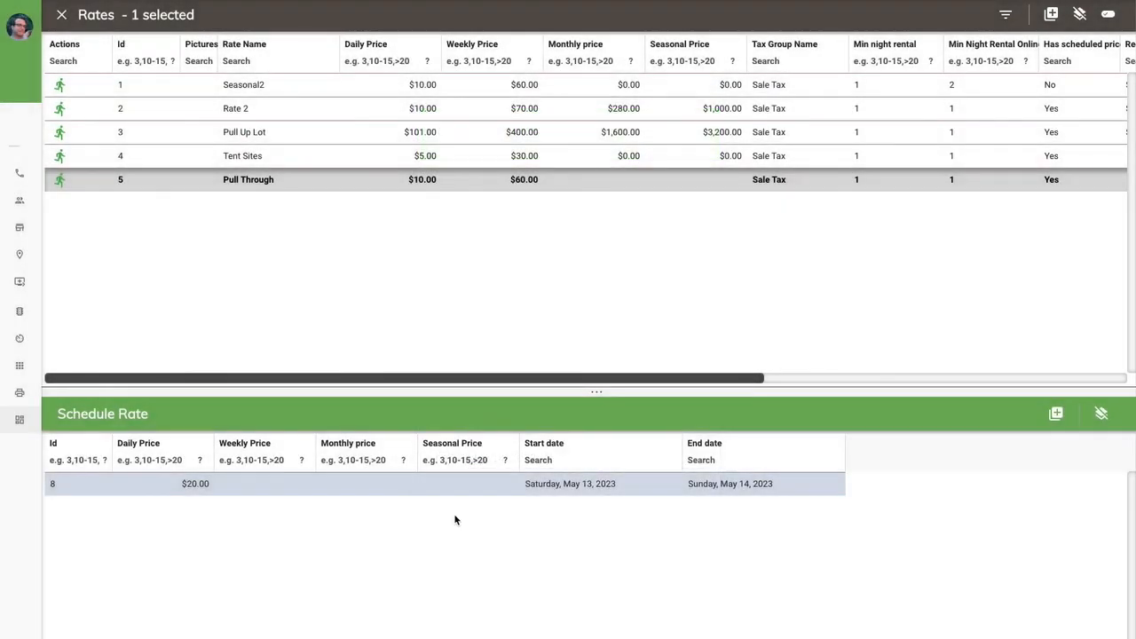
- Open the Pull Through stay rate overview and set the reservation dates to May 12 through May 15, 2023
{"action": "left_click", "coordinate": [60, 181]}
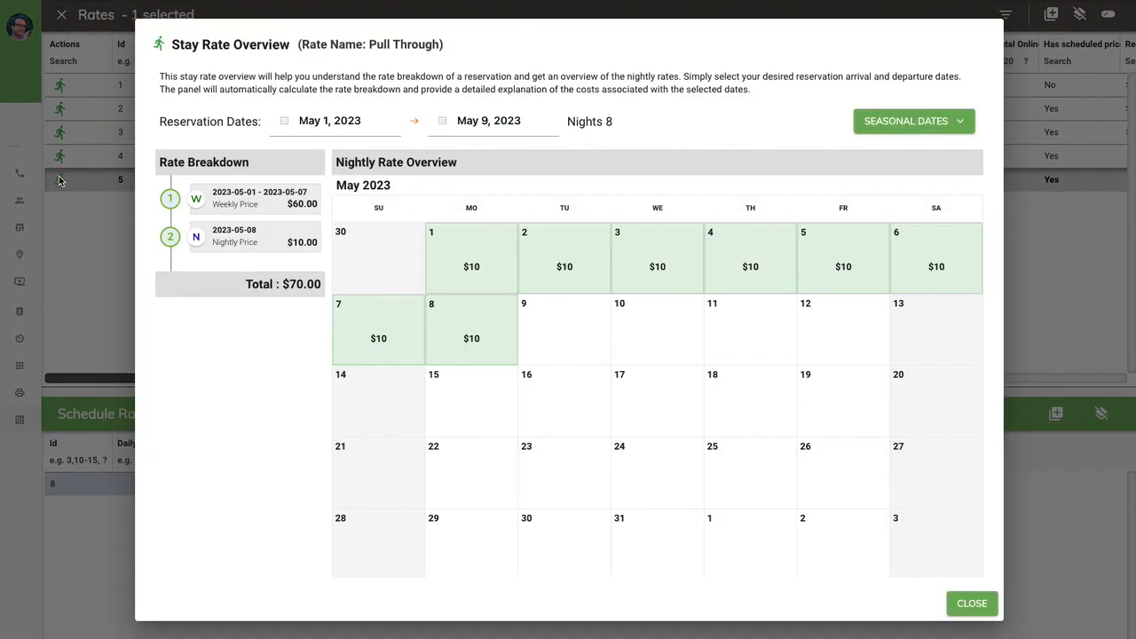
{"action": "left_click", "coordinate": [332, 126]}
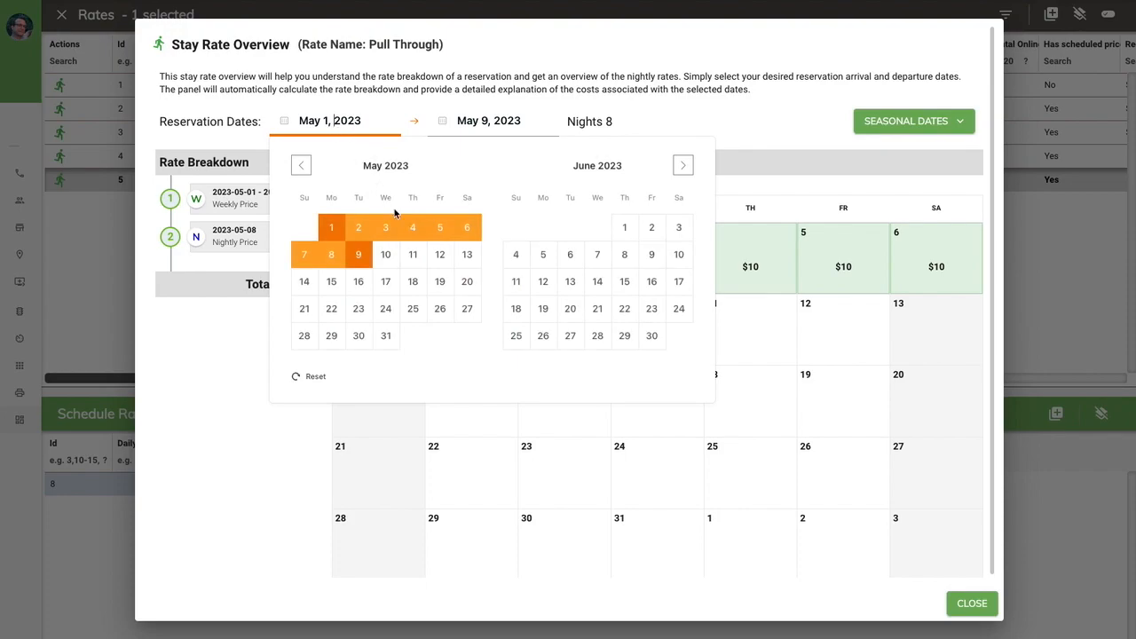
{"action": "left_click", "coordinate": [441, 258]}
{"action": "left_click", "coordinate": [331, 278]}
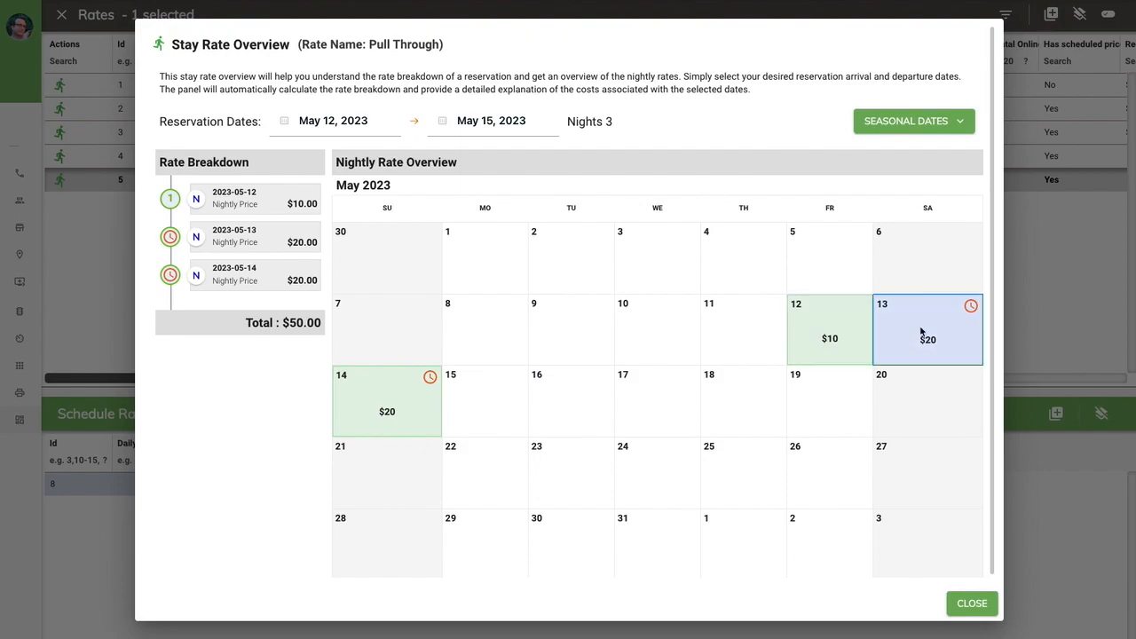
- Inspect the scheduled price markers on May 13 and 14 and the rate name, and close the overview
{"action": "mouse_move", "coordinate": [974, 309]}
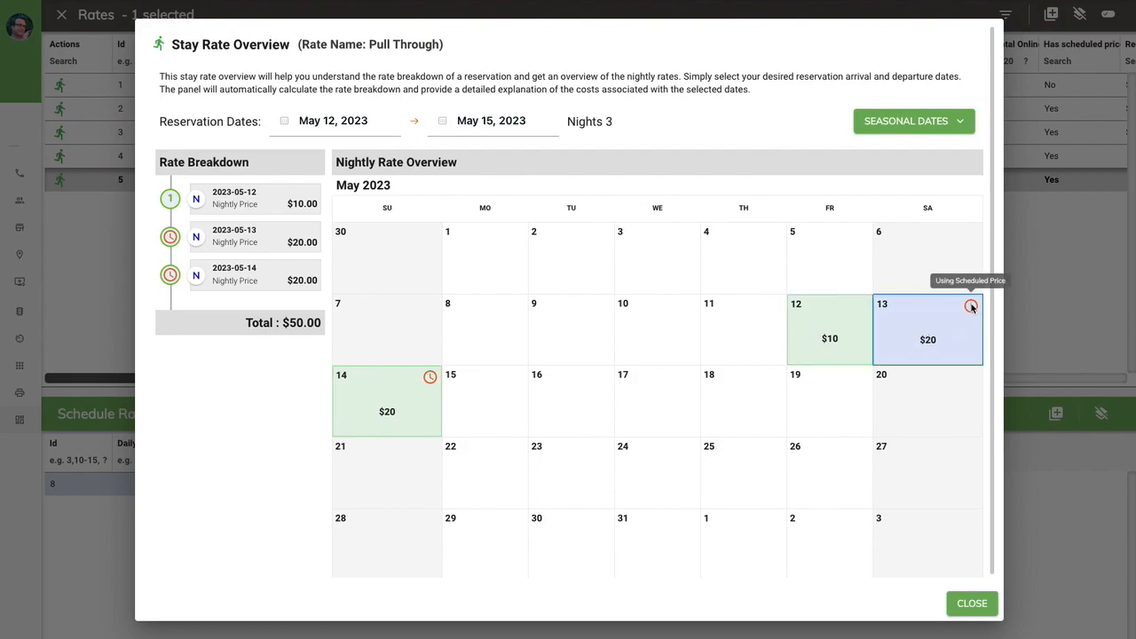
{"action": "mouse_move", "coordinate": [432, 377]}
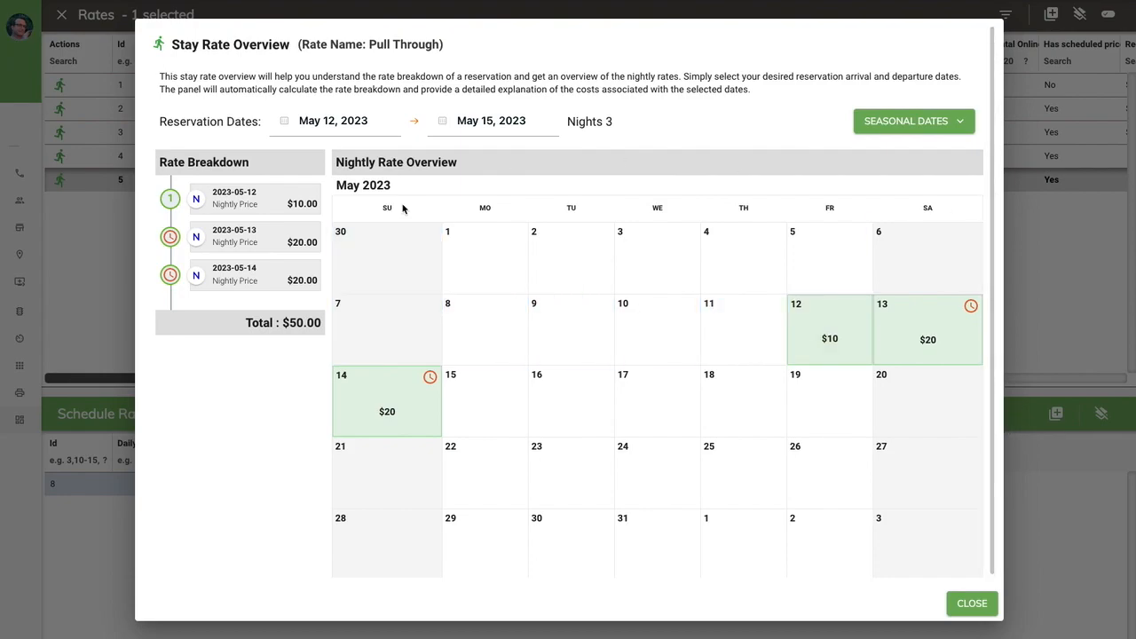
{"action": "left_click_drag", "start_coordinate": [370, 44], "coordinate": [439, 44]}
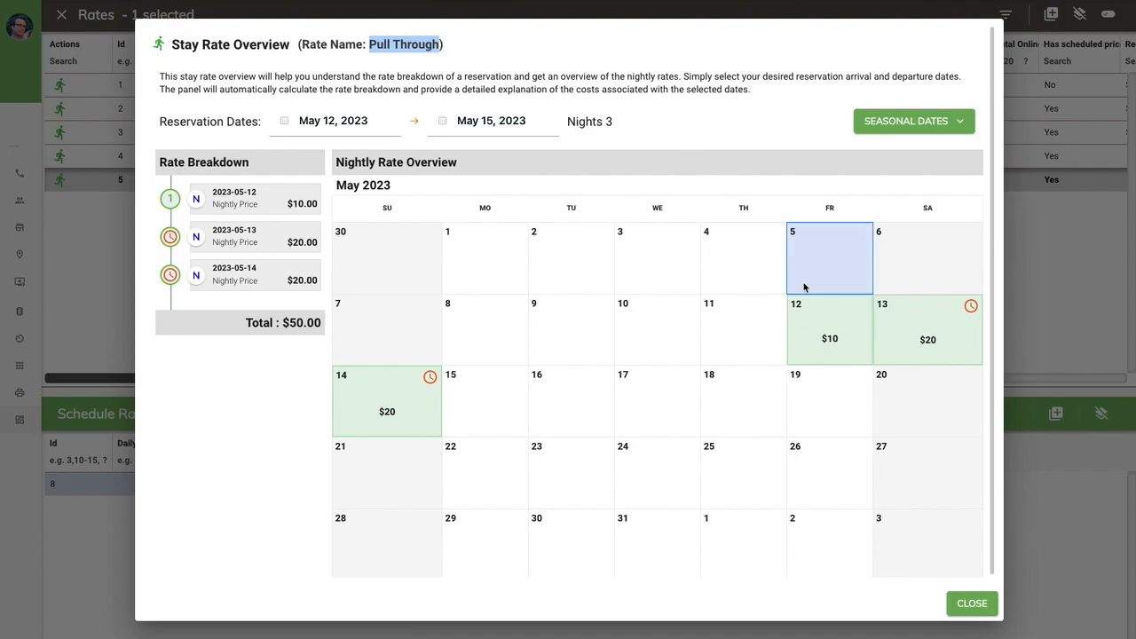
{"action": "left_click", "coordinate": [973, 604]}
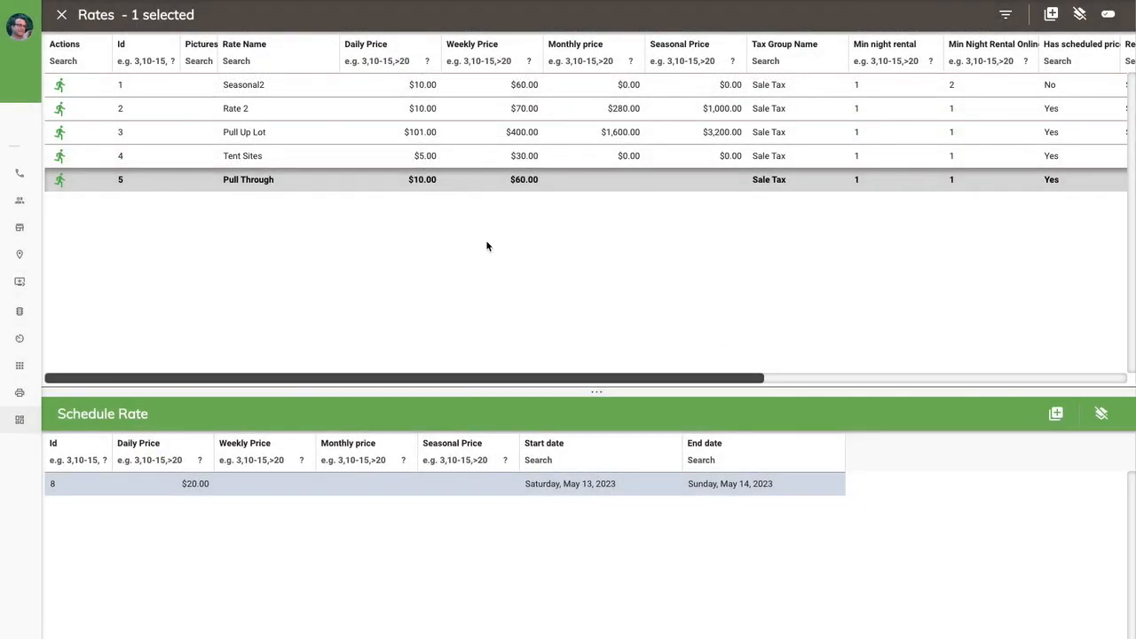
- Open the Lots list, select lot 3, and look over the rates assigned to the lots
{"action": "mouse_move", "coordinate": [19, 275]}
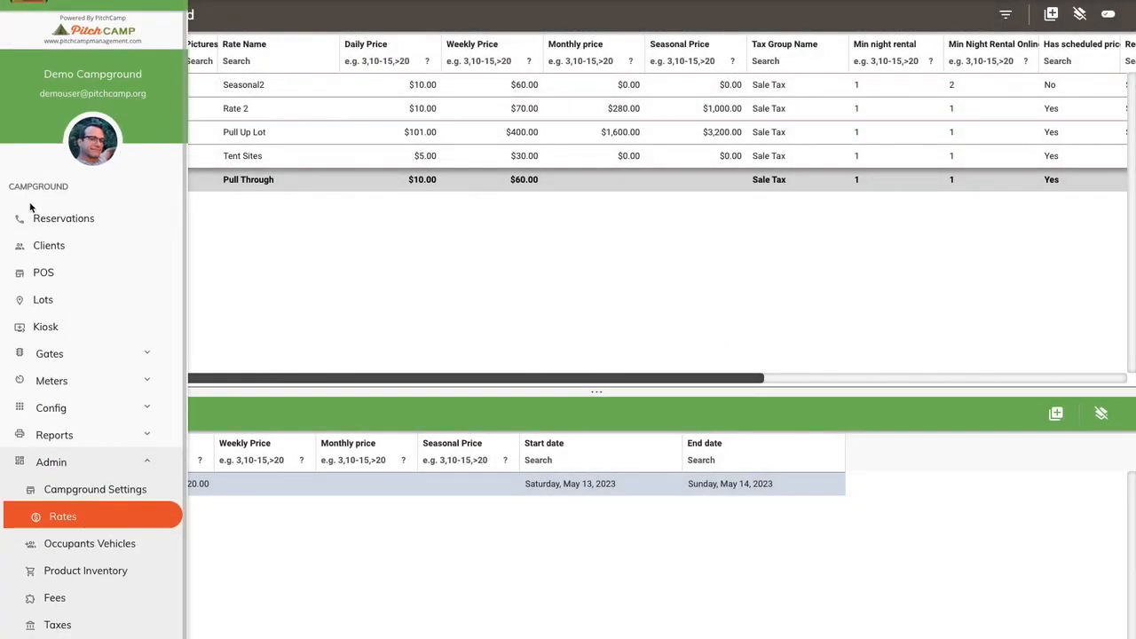
{"action": "left_click", "coordinate": [48, 299]}
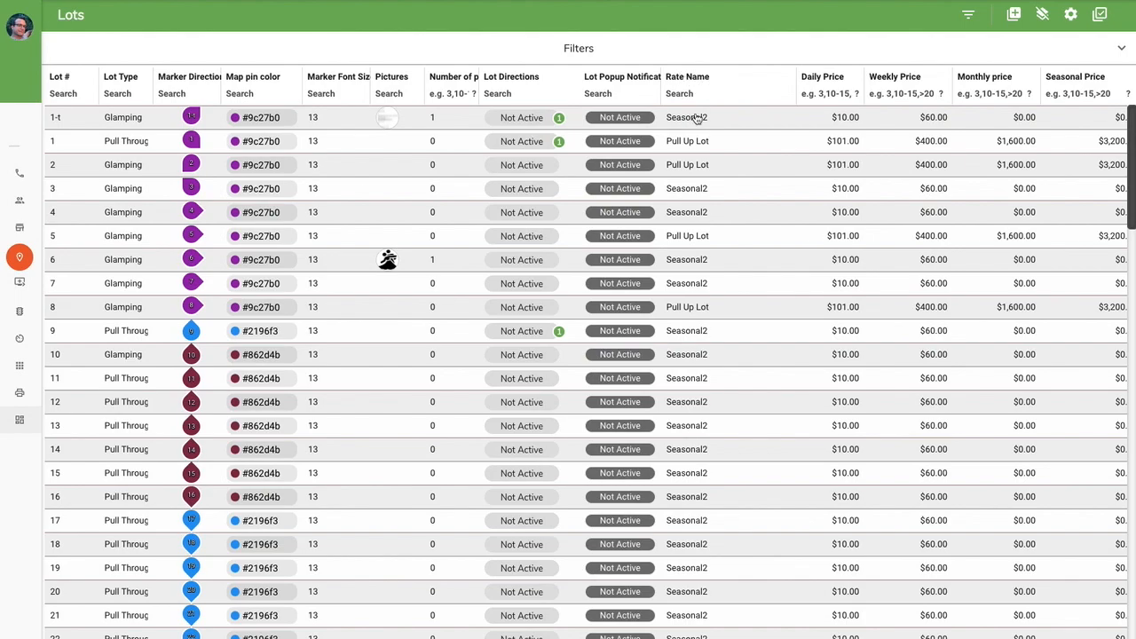
{"action": "left_click", "coordinate": [149, 189]}
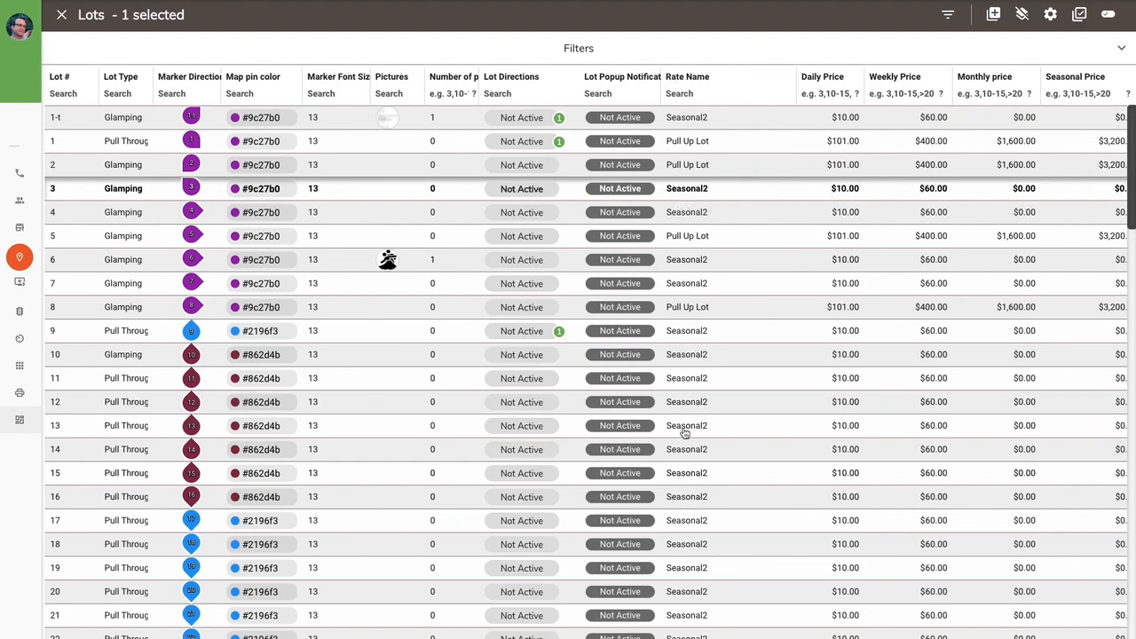
{"action": "scroll", "coordinate": [691, 477], "scroll_direction": "down", "scroll_amount": 5}
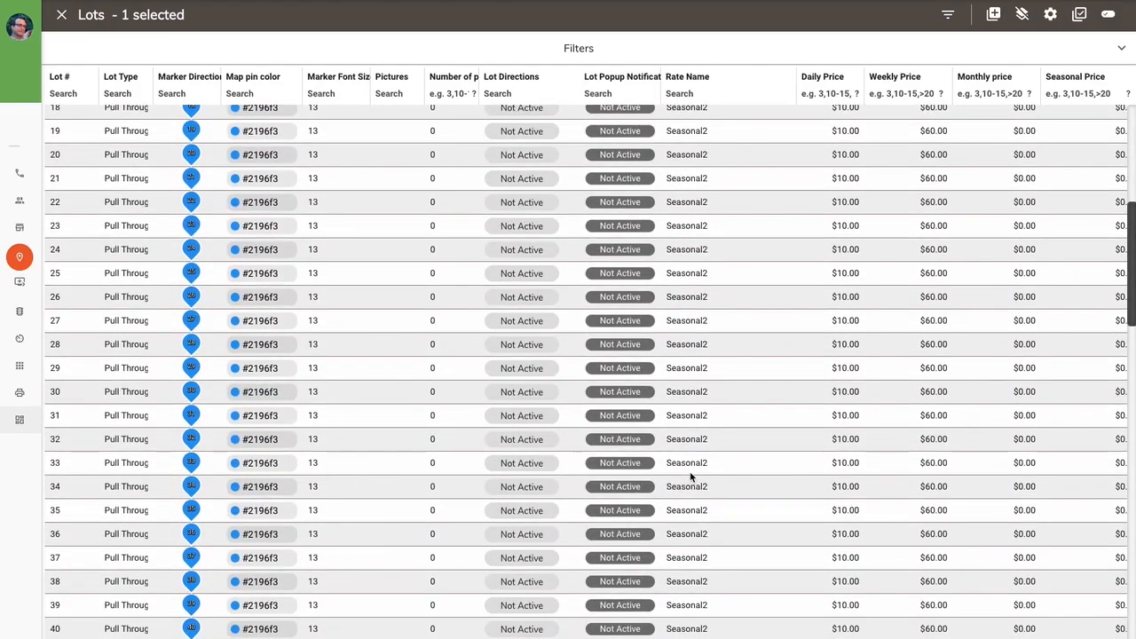
{"action": "scroll", "coordinate": [692, 476], "scroll_direction": "up", "scroll_amount": 5}
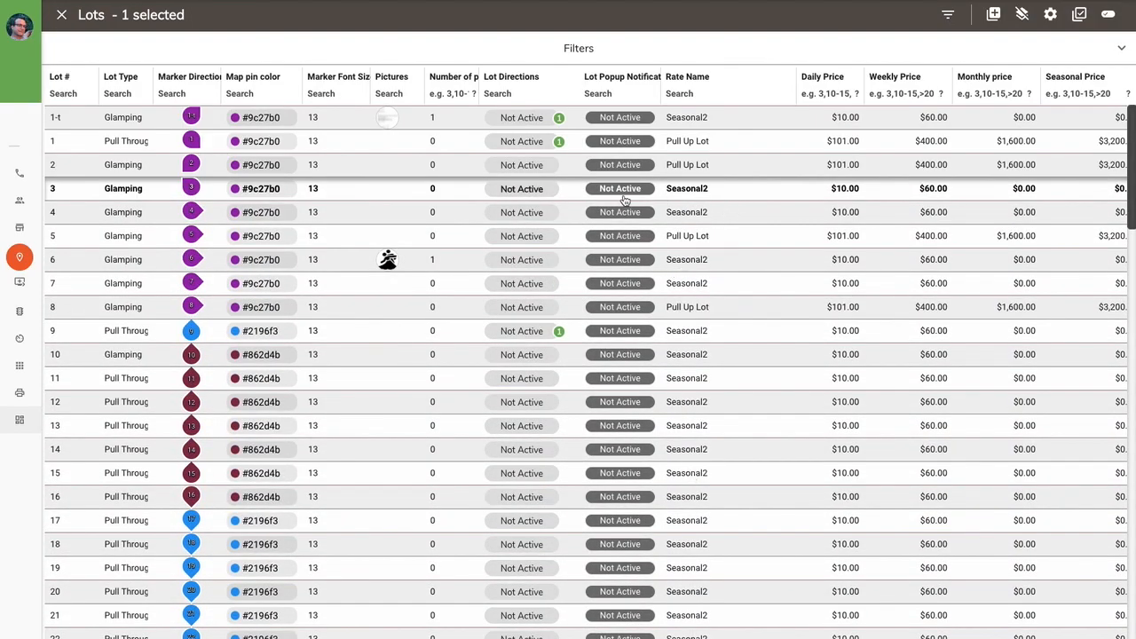
- Change lot 3's rate to Pull Through, save the lot, and select lot 8
{"action": "left_click", "coordinate": [401, 189]}
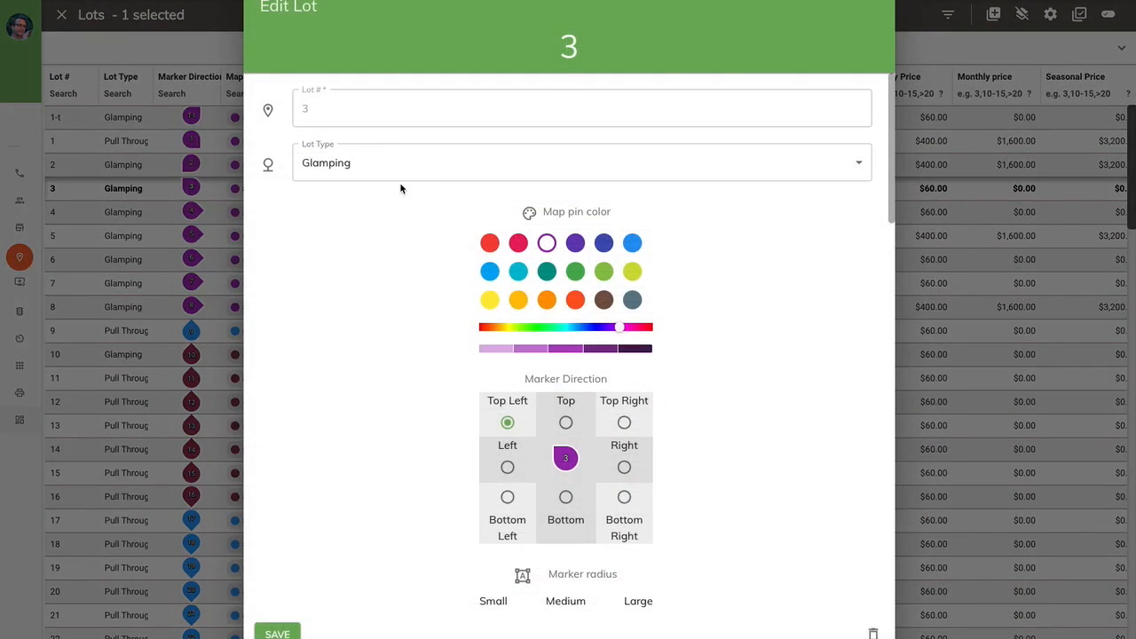
{"action": "scroll", "coordinate": [408, 240], "scroll_direction": "down", "scroll_amount": 5}
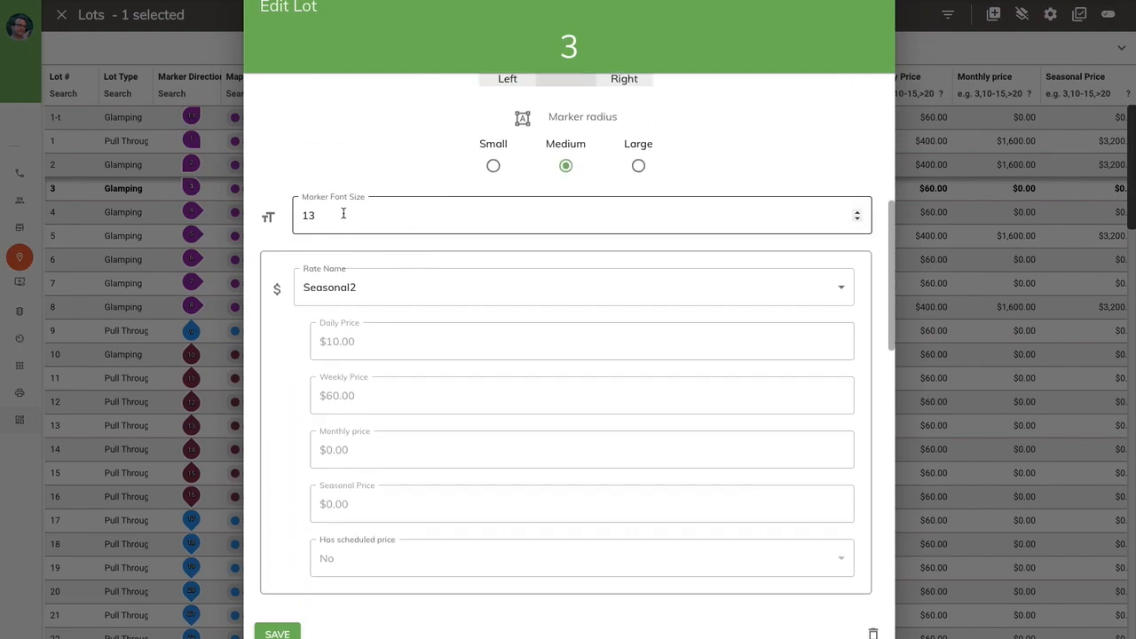
{"action": "left_click", "coordinate": [336, 289]}
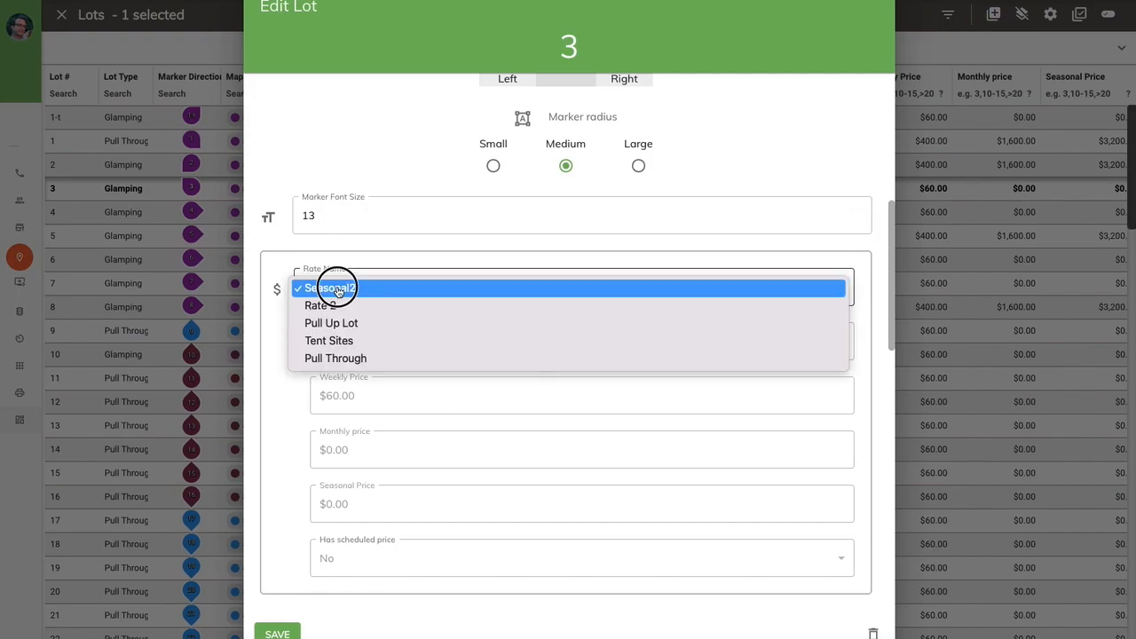
{"action": "left_click", "coordinate": [347, 358]}
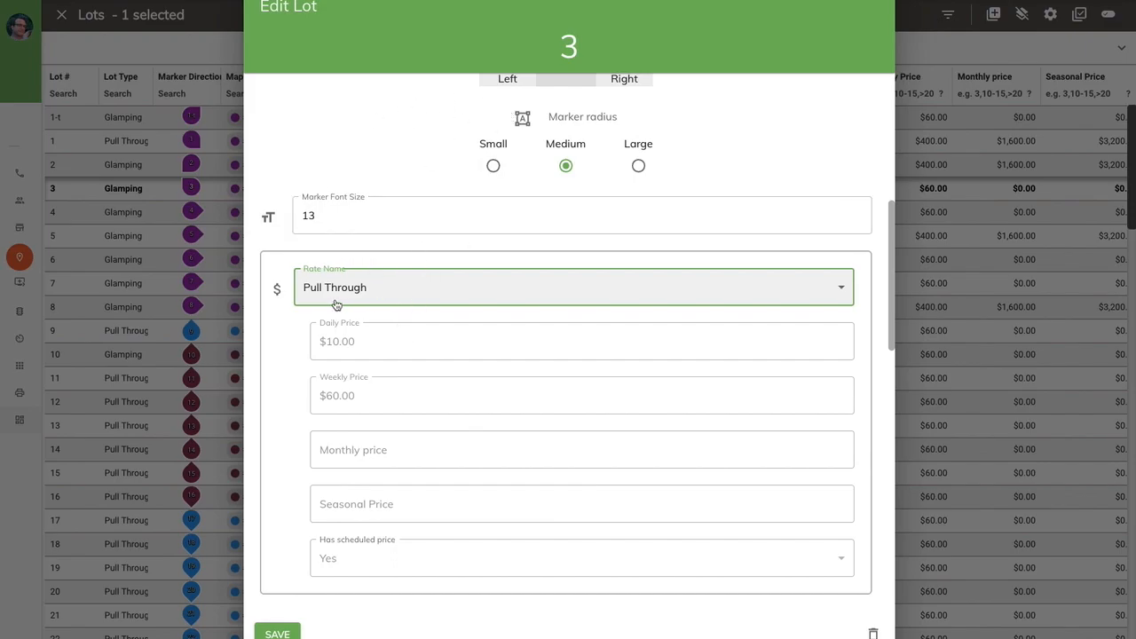
{"action": "left_click", "coordinate": [278, 633]}
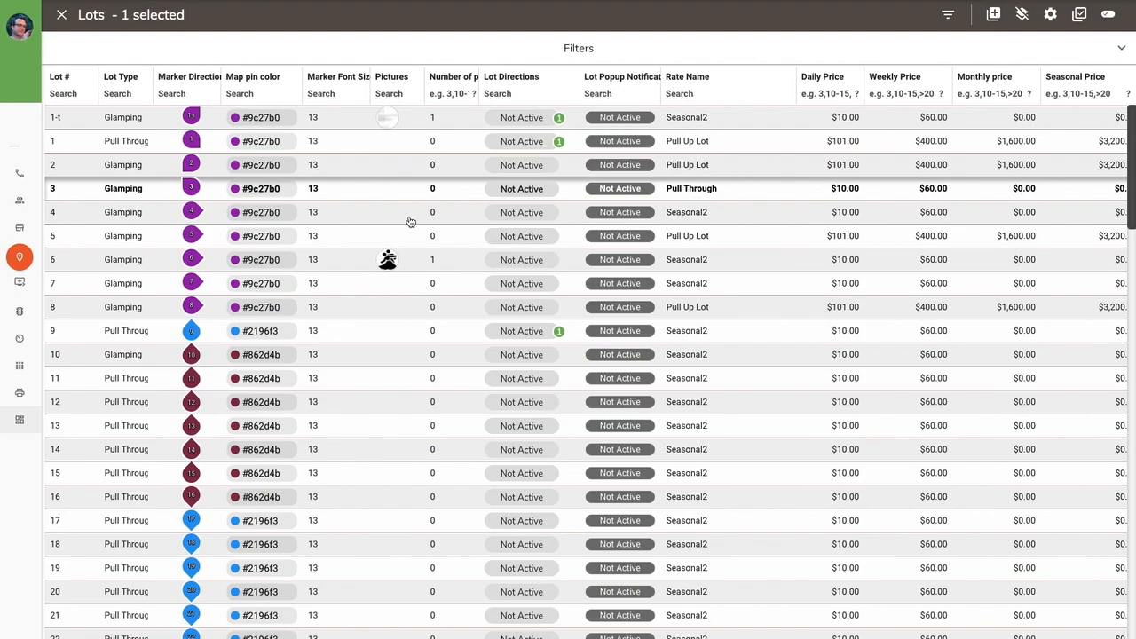
{"action": "left_click", "coordinate": [343, 305]}
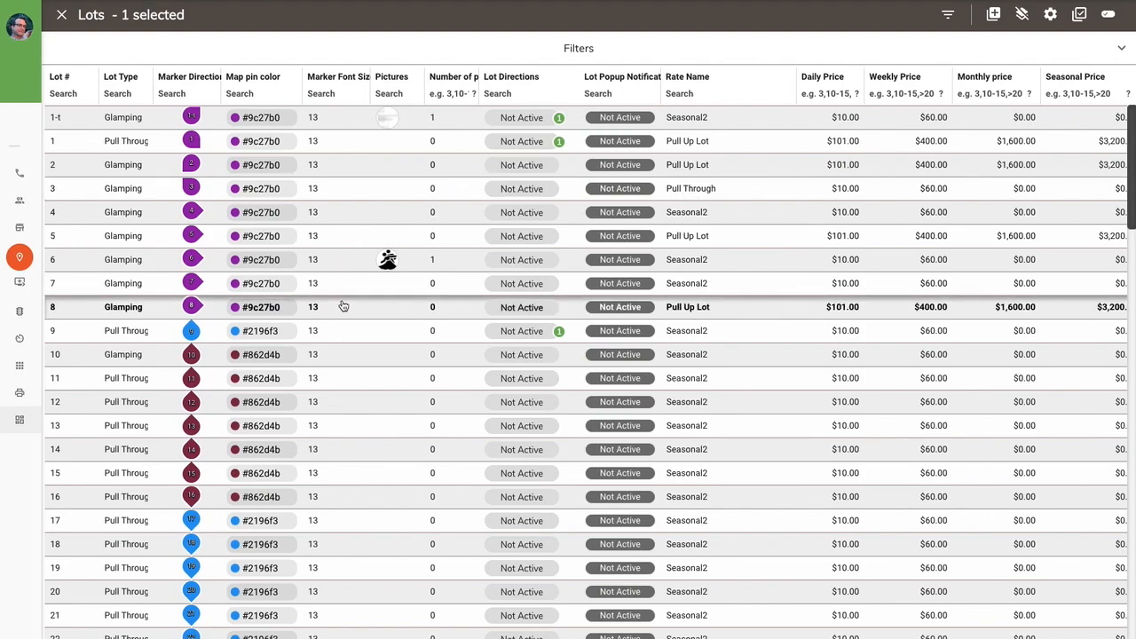
- Assign the Pull Through rate to lots 8, 9, 12 and 13 in one bulk update and save it
{"action": "left_click", "coordinate": [347, 423], "text": "shift"}
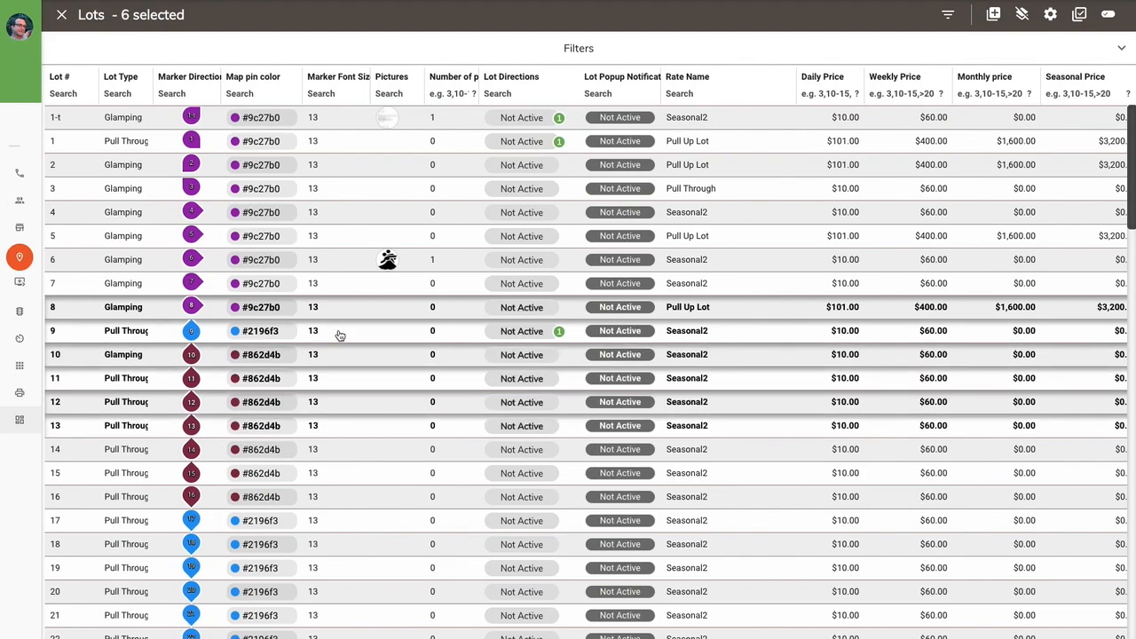
{"action": "left_click", "coordinate": [349, 363]}
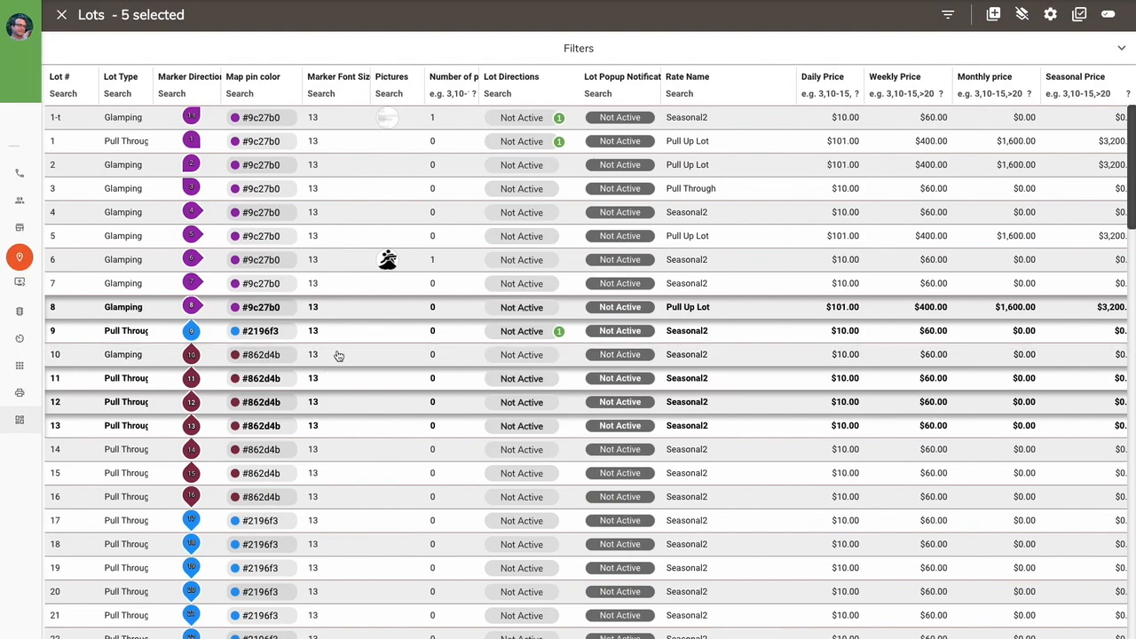
{"action": "left_click", "coordinate": [333, 382]}
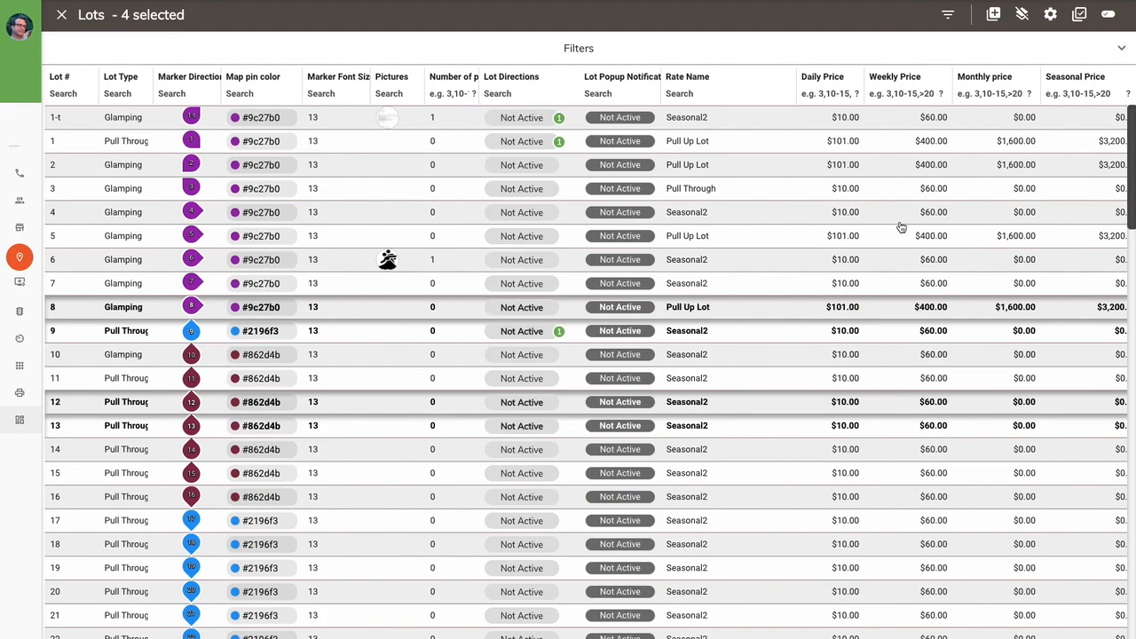
{"action": "left_click", "coordinate": [1111, 14]}
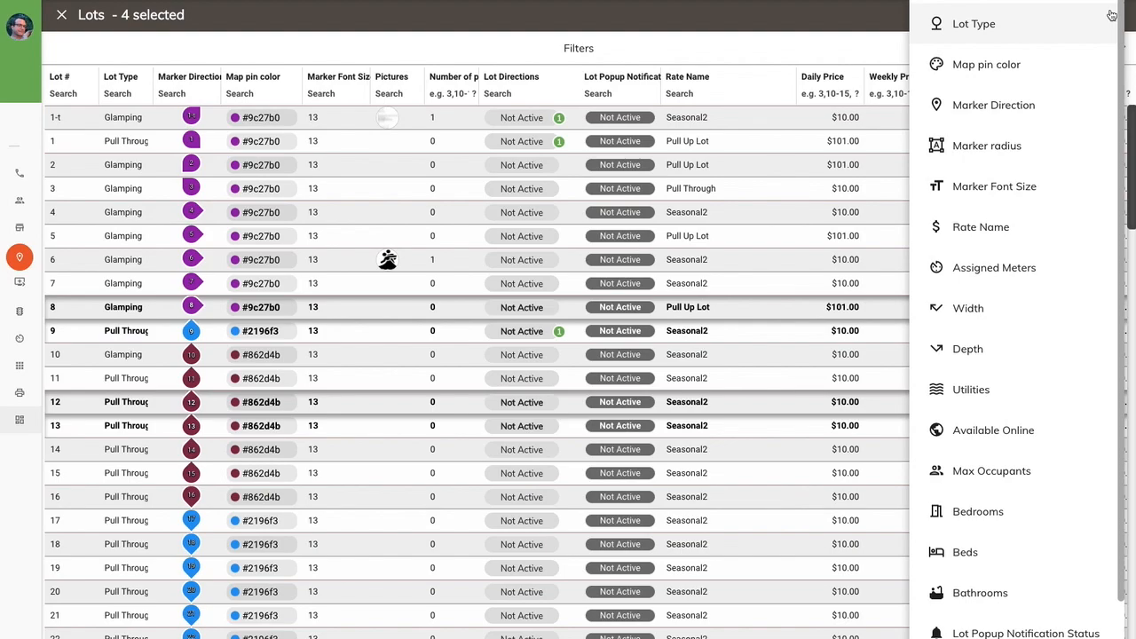
{"action": "left_click", "coordinate": [963, 226]}
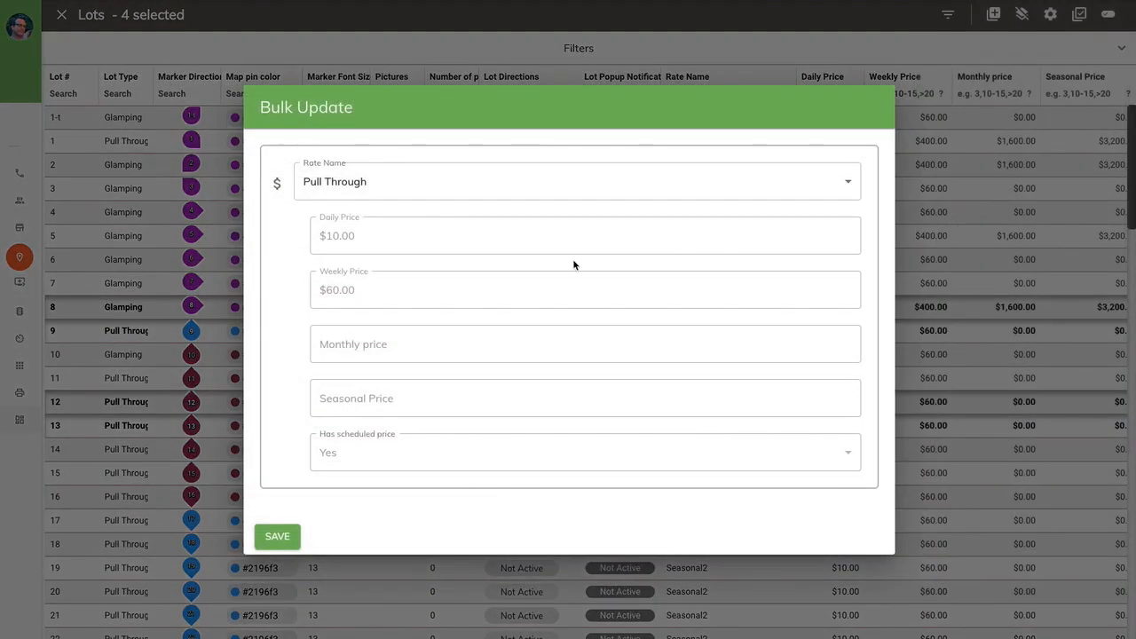
{"action": "left_click", "coordinate": [391, 183]}
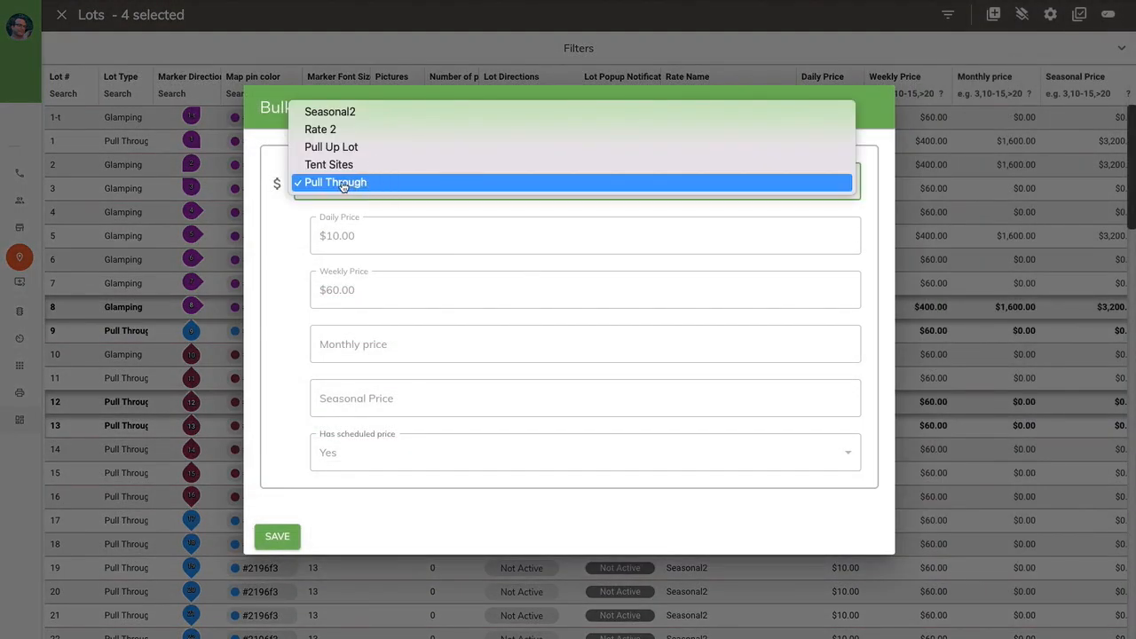
{"action": "left_click", "coordinate": [387, 183]}
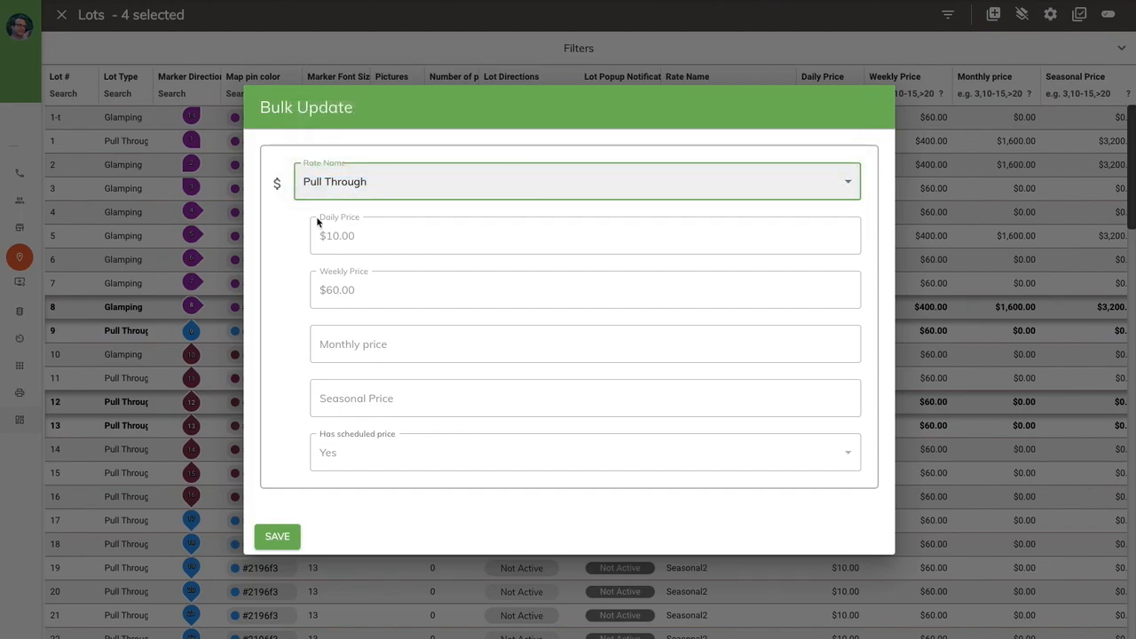
{"action": "left_click", "coordinate": [360, 185]}
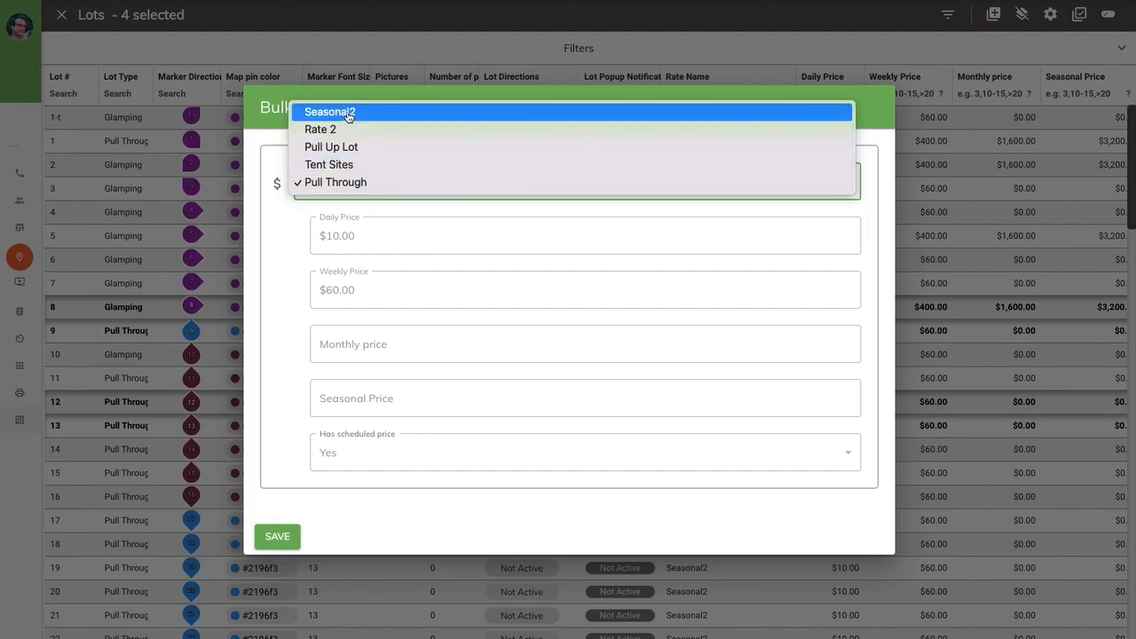
{"action": "left_click", "coordinate": [348, 115]}
{"action": "left_click", "coordinate": [352, 182]}
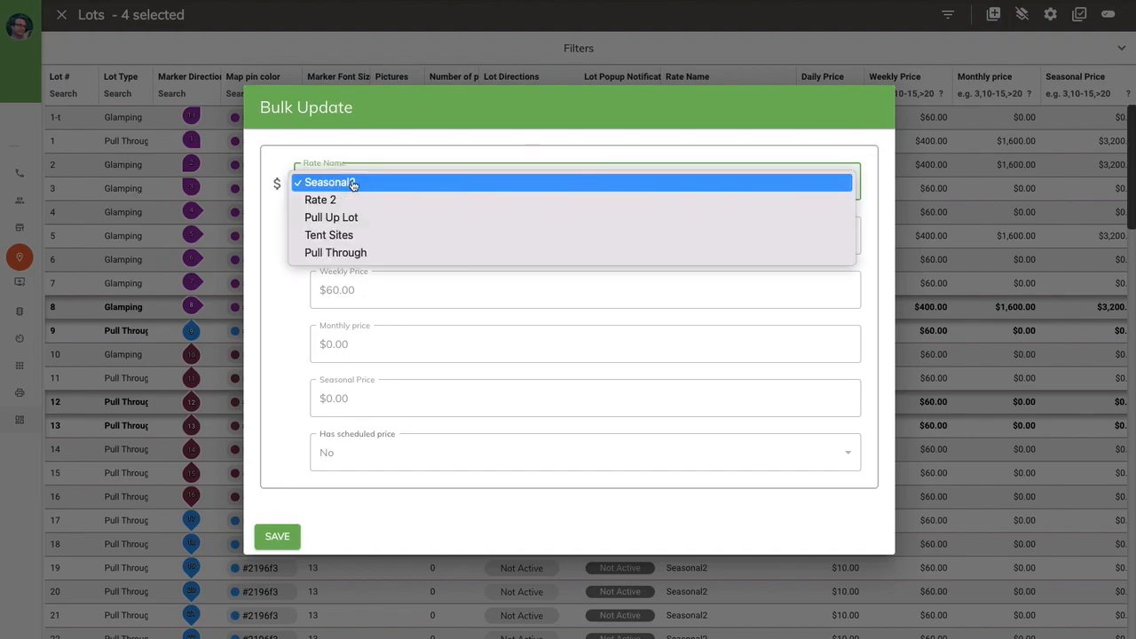
{"action": "left_click", "coordinate": [328, 254]}
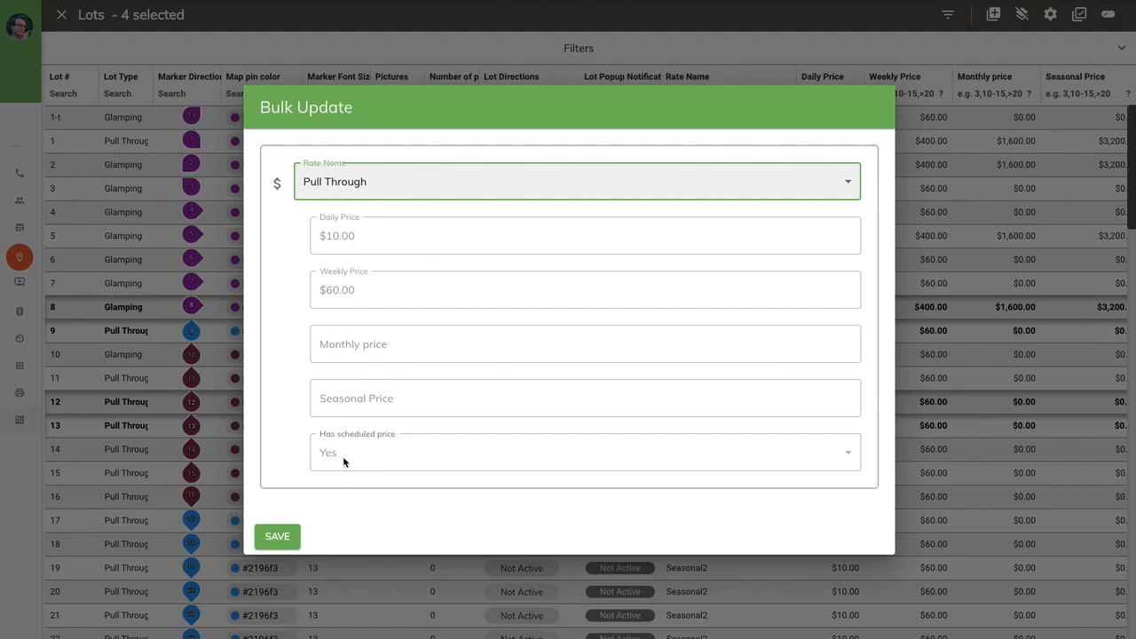
{"action": "left_click", "coordinate": [277, 537]}
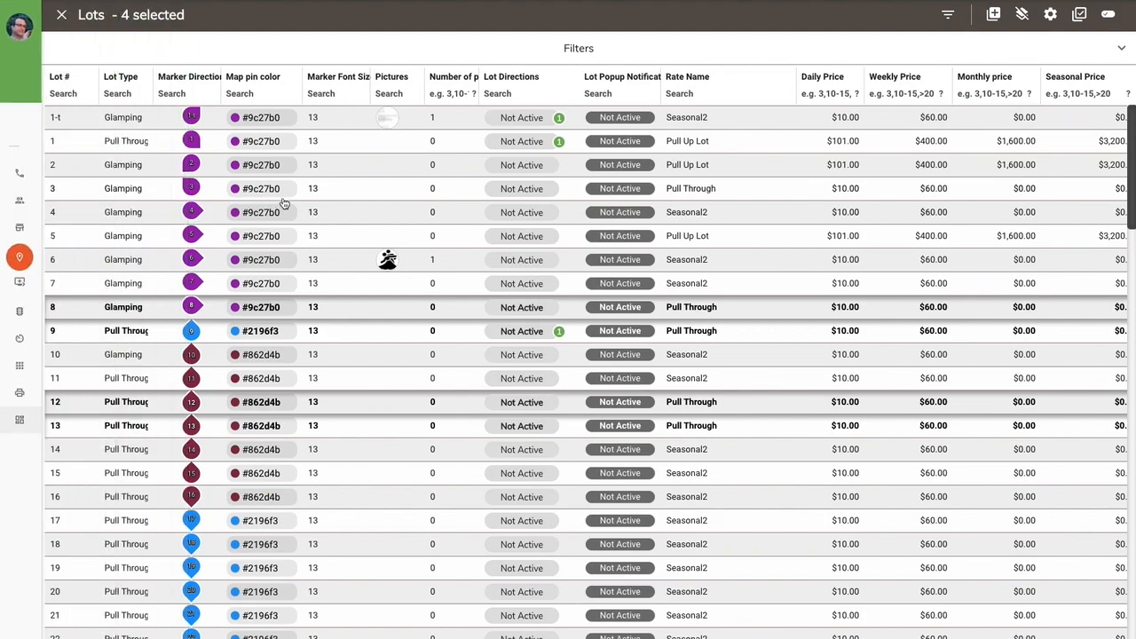
- Open the reservations calendar and place a new reservation on lot 8 from May 12 to May 15, 2023
{"action": "mouse_move", "coordinate": [13, 184]}
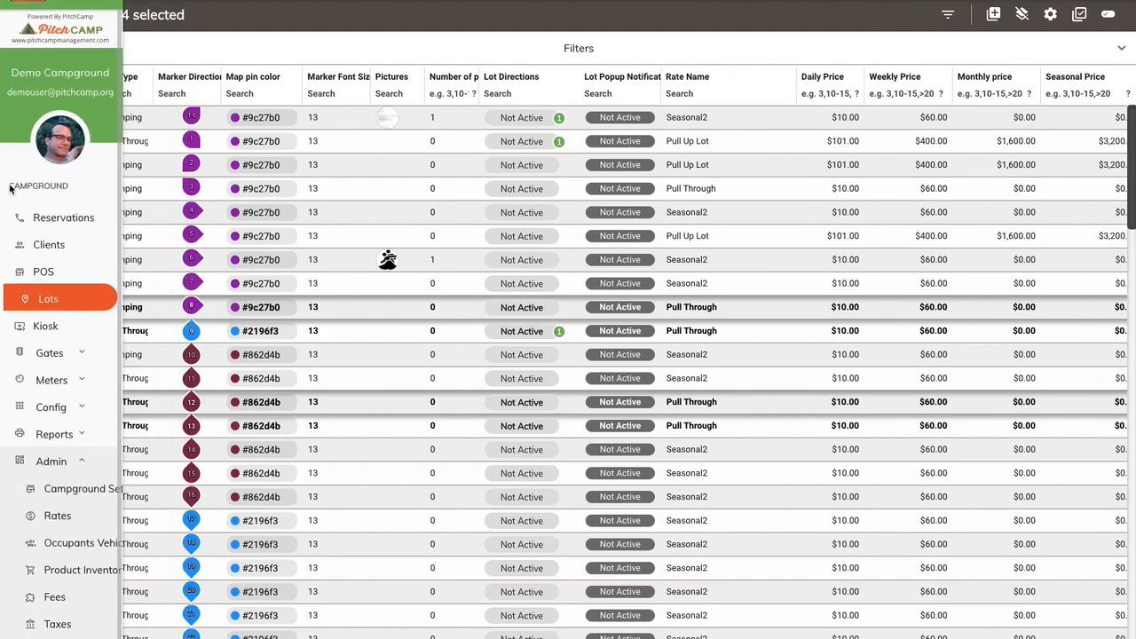
{"action": "left_click", "coordinate": [66, 219]}
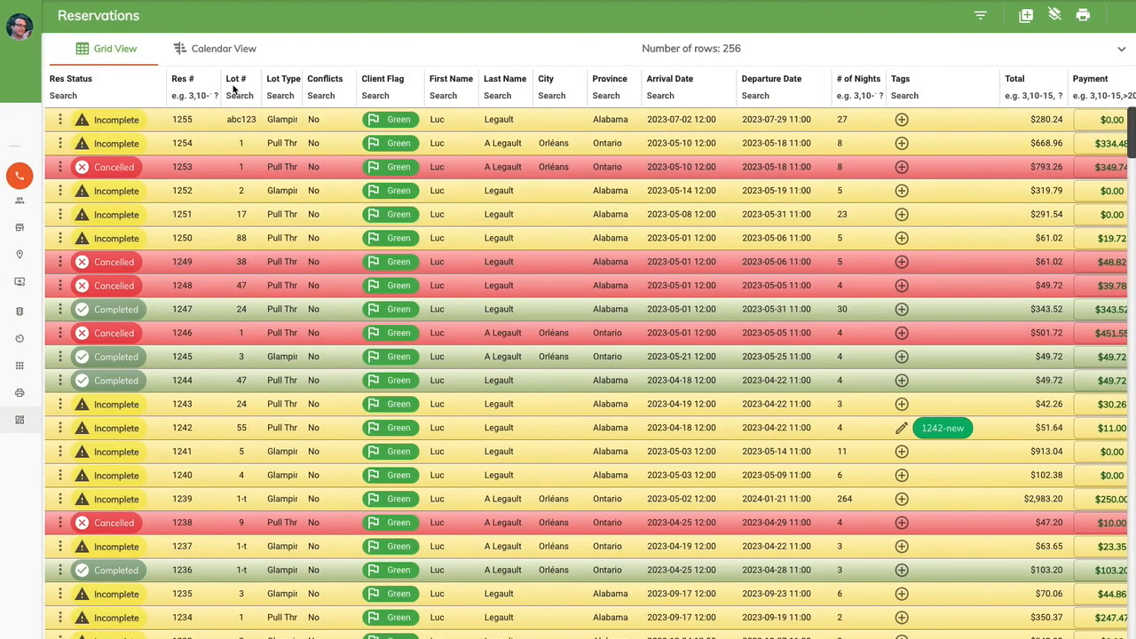
{"action": "left_click", "coordinate": [204, 49]}
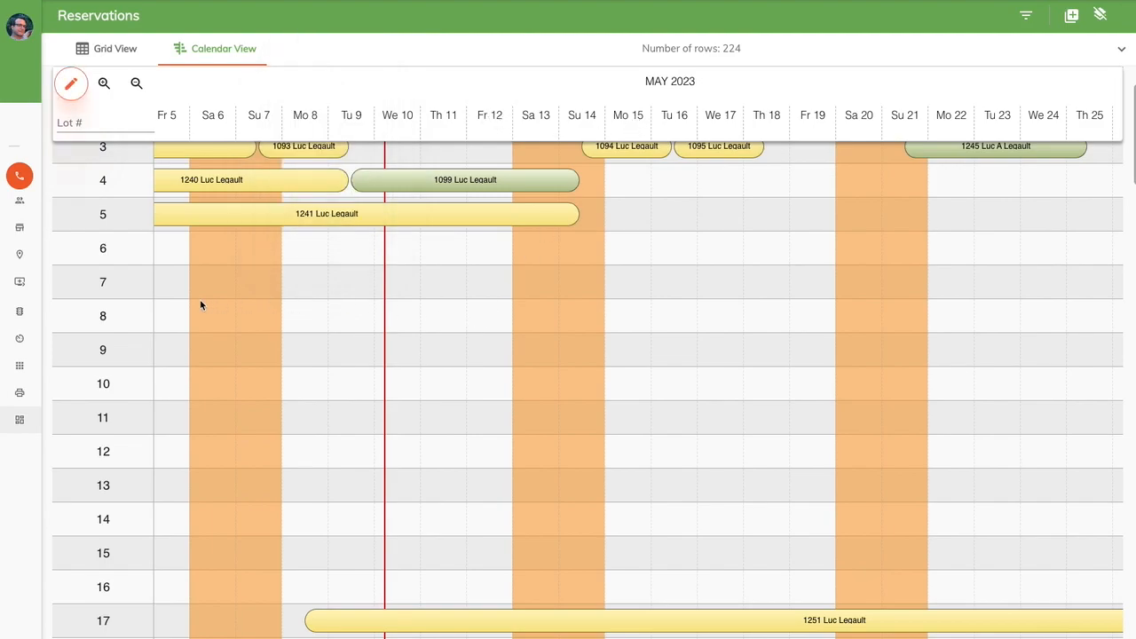
{"action": "left_click_drag", "start_coordinate": [118, 314], "coordinate": [94, 314]}
{"action": "left_click", "coordinate": [488, 315]}
{"action": "left_click_drag", "start_coordinate": [574, 315], "coordinate": [639, 317]}
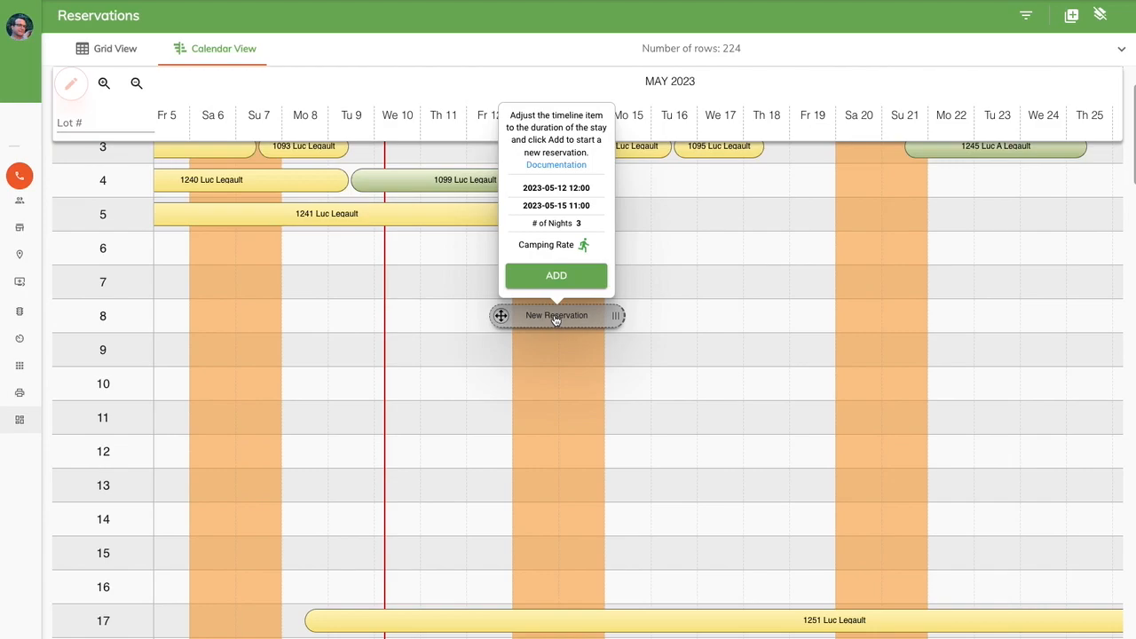
- Inspect the nightly camping rate breakdown of the new lot 8 reservation, and close the overview
{"action": "left_click", "coordinate": [584, 250]}
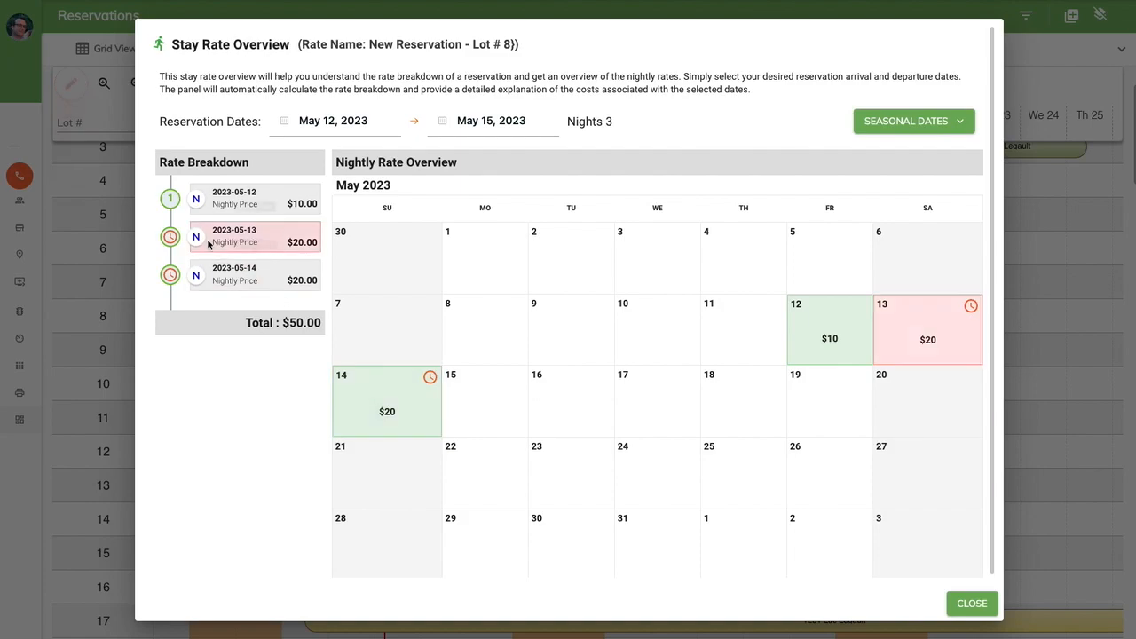
{"action": "mouse_move", "coordinate": [171, 241]}
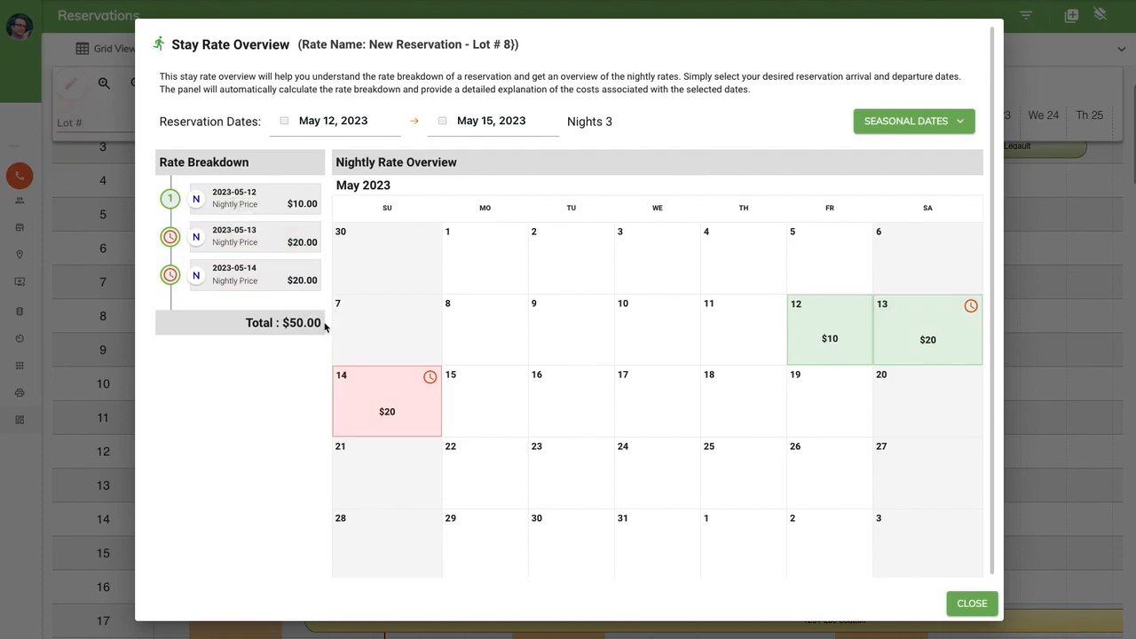
{"action": "left_click", "coordinate": [1051, 199]}
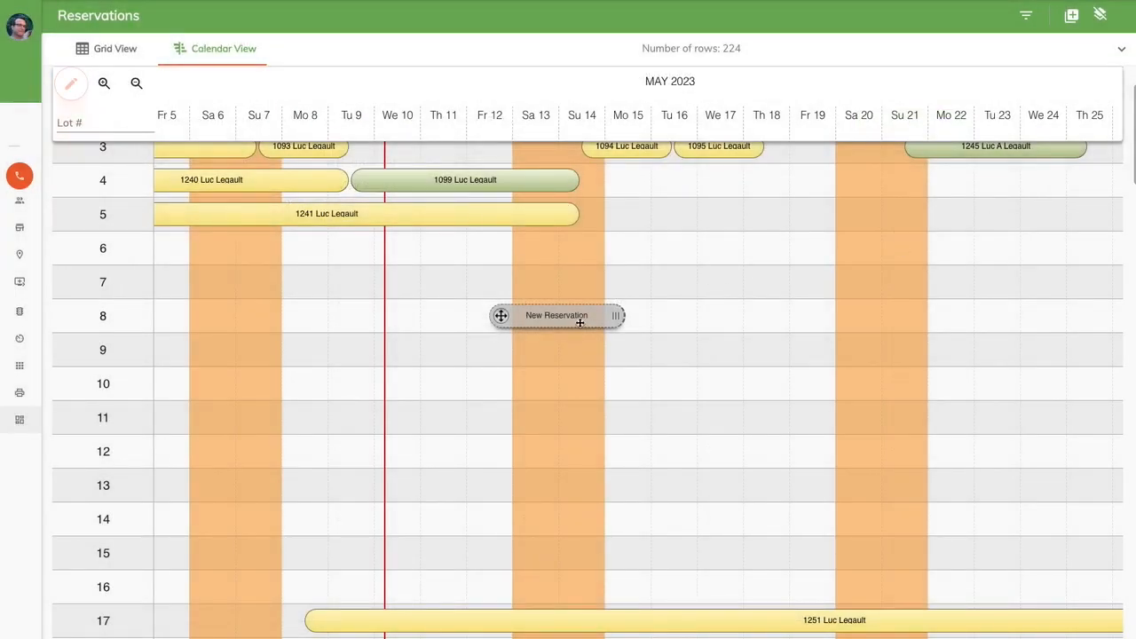
- Add the reservation with its dates and lot 8, choose the second listed client, and continue to the review without products
{"action": "mouse_move", "coordinate": [571, 319]}
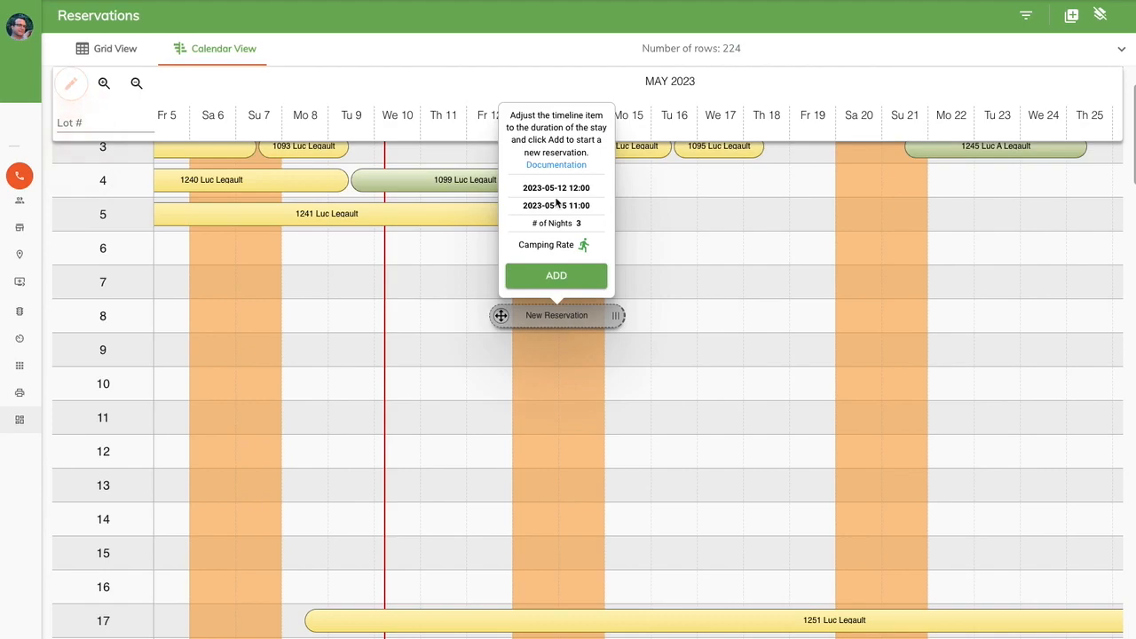
{"action": "left_click", "coordinate": [556, 277]}
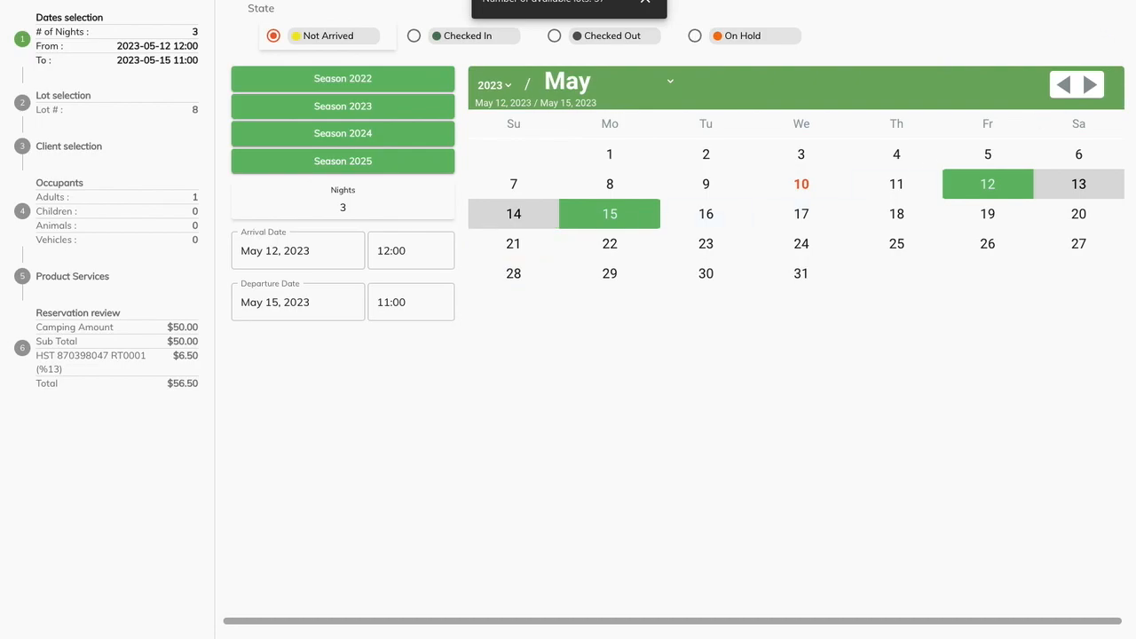
{"action": "left_click", "coordinate": [1087, 1]}
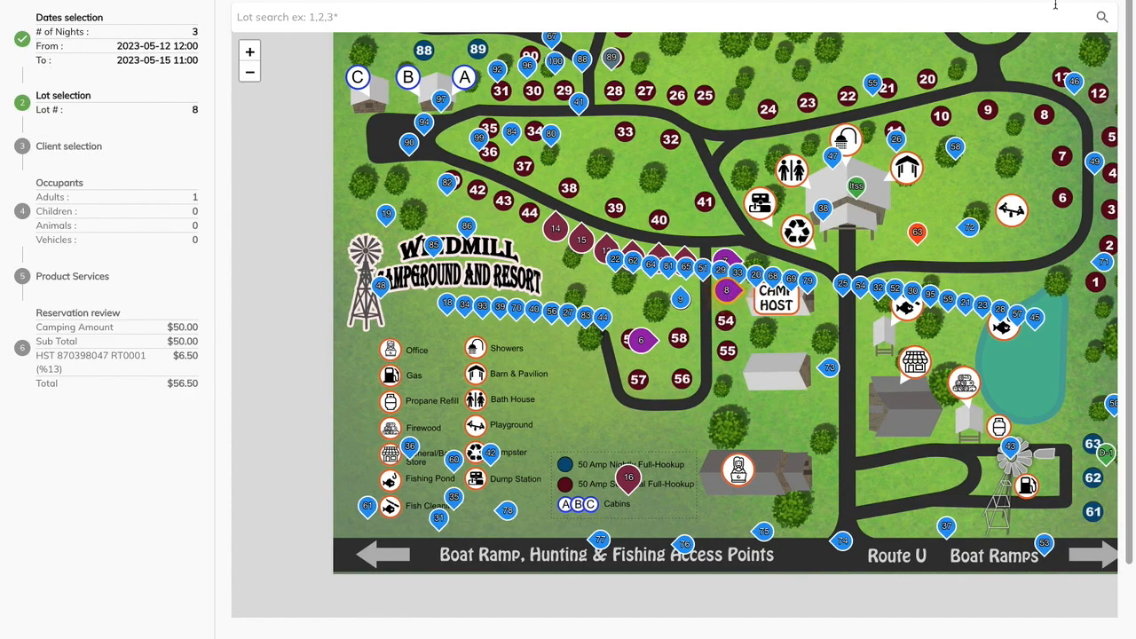
{"action": "left_click", "coordinate": [726, 290]}
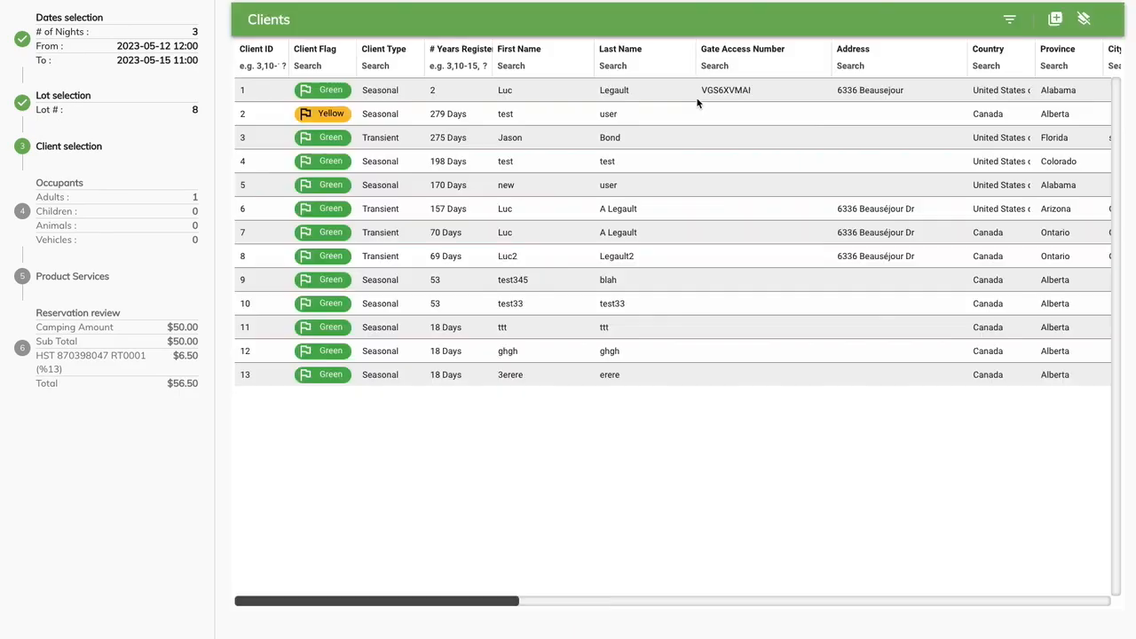
{"action": "left_click", "coordinate": [690, 114]}
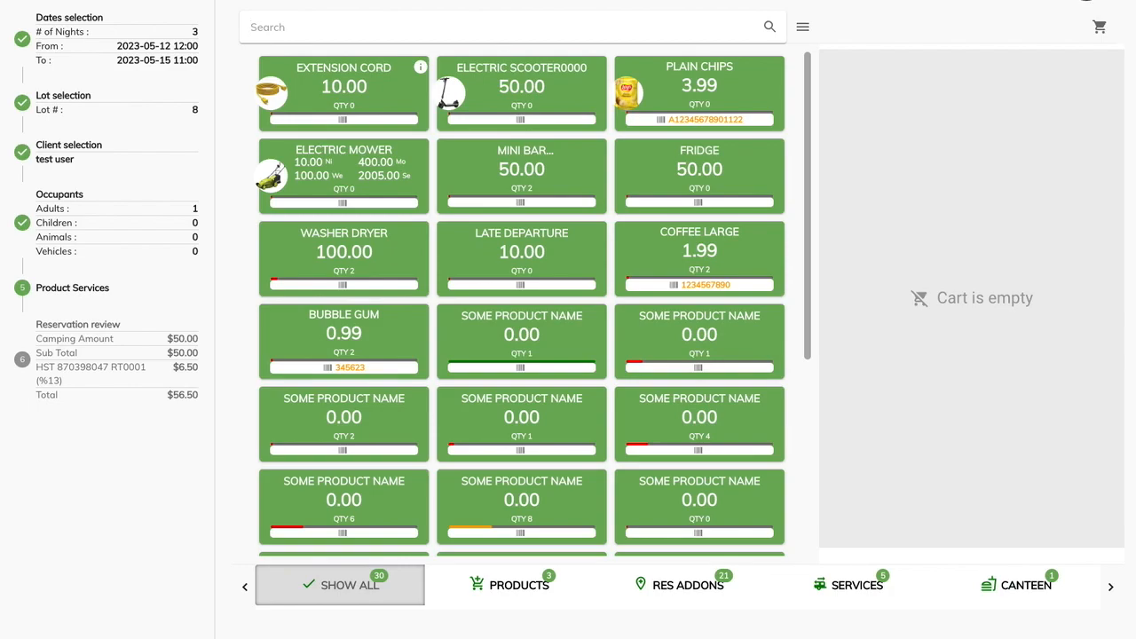
{"action": "left_click", "coordinate": [1087, 2]}
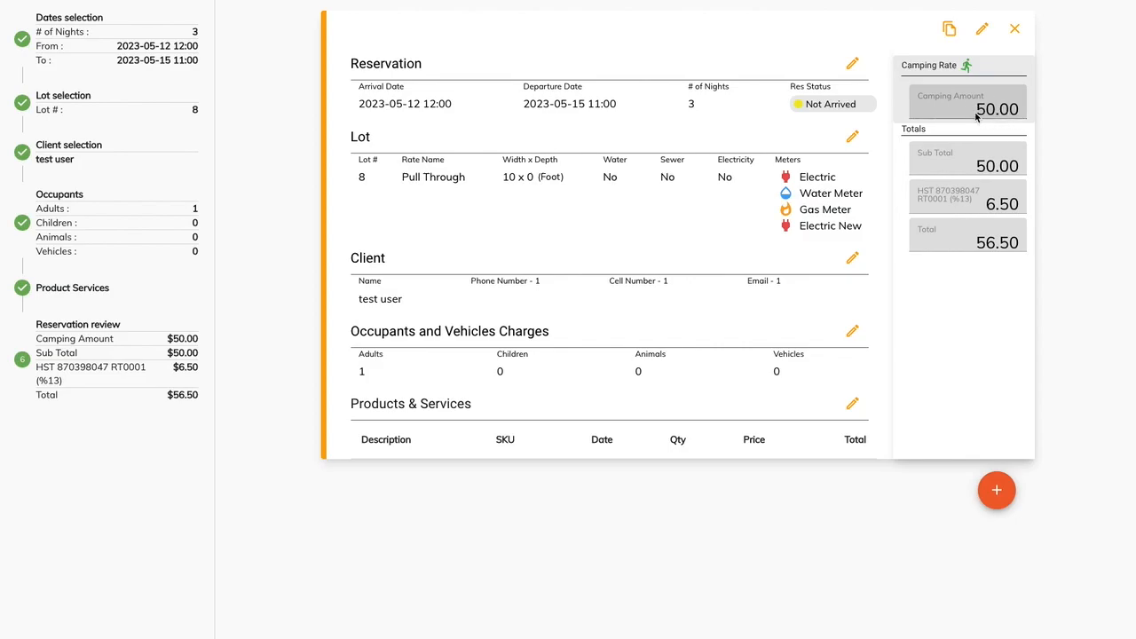
- Examine the Pull Through nightly rates from the reservation review and close the stay rate overview
{"action": "left_click", "coordinate": [966, 66]}
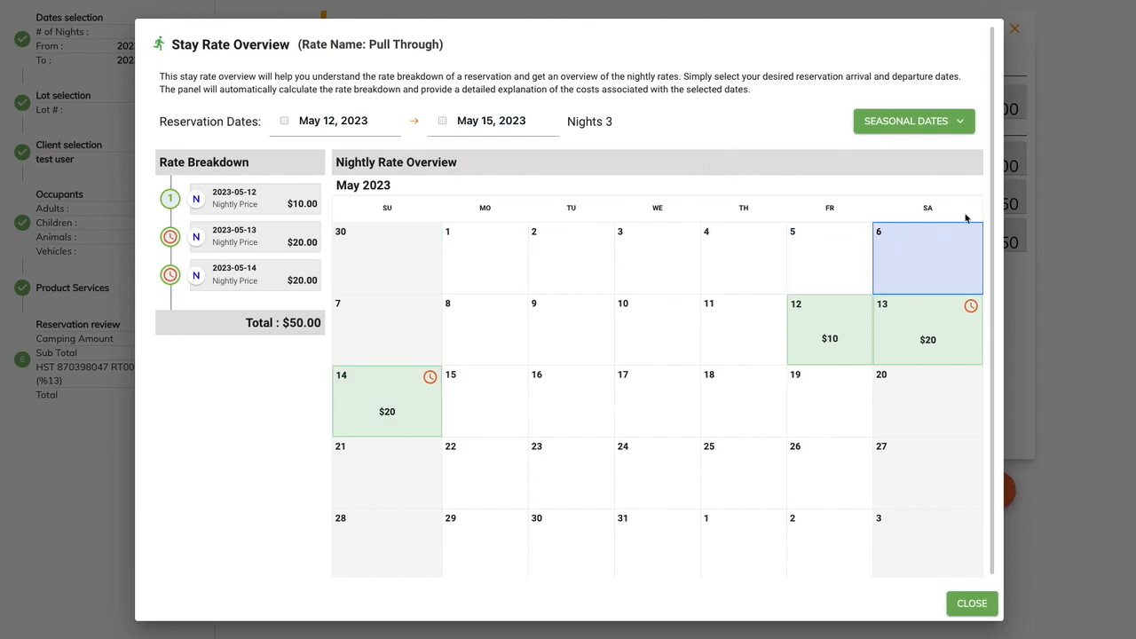
{"action": "left_click", "coordinate": [1070, 191]}
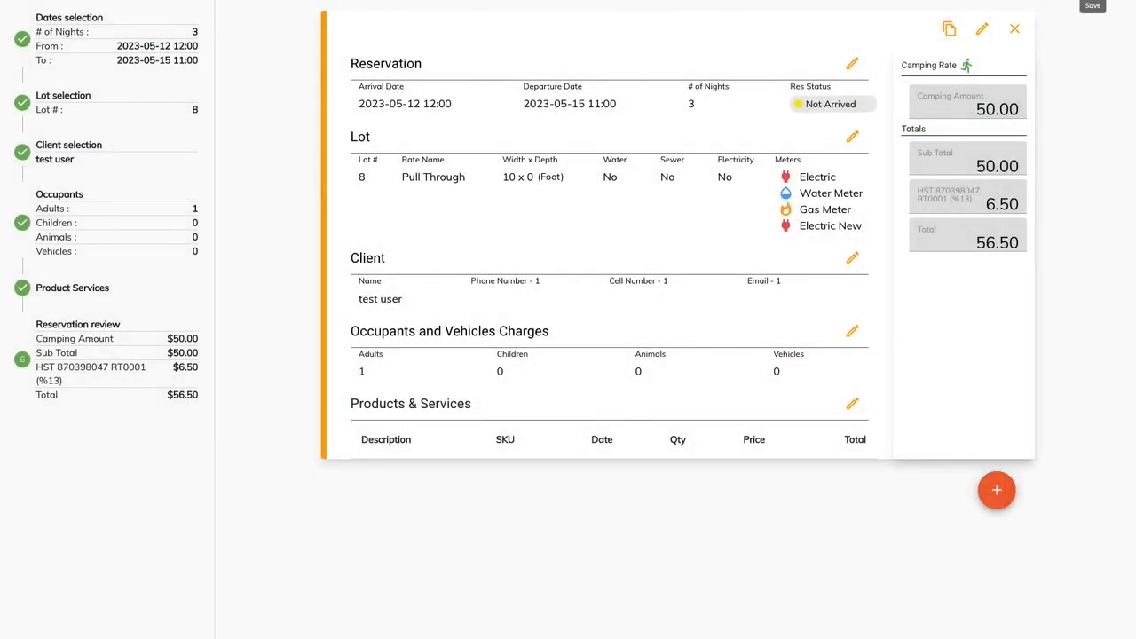
- Save the reservation and open the stay rate overview from its camping rate
{"action": "left_click", "coordinate": [1093, 3]}
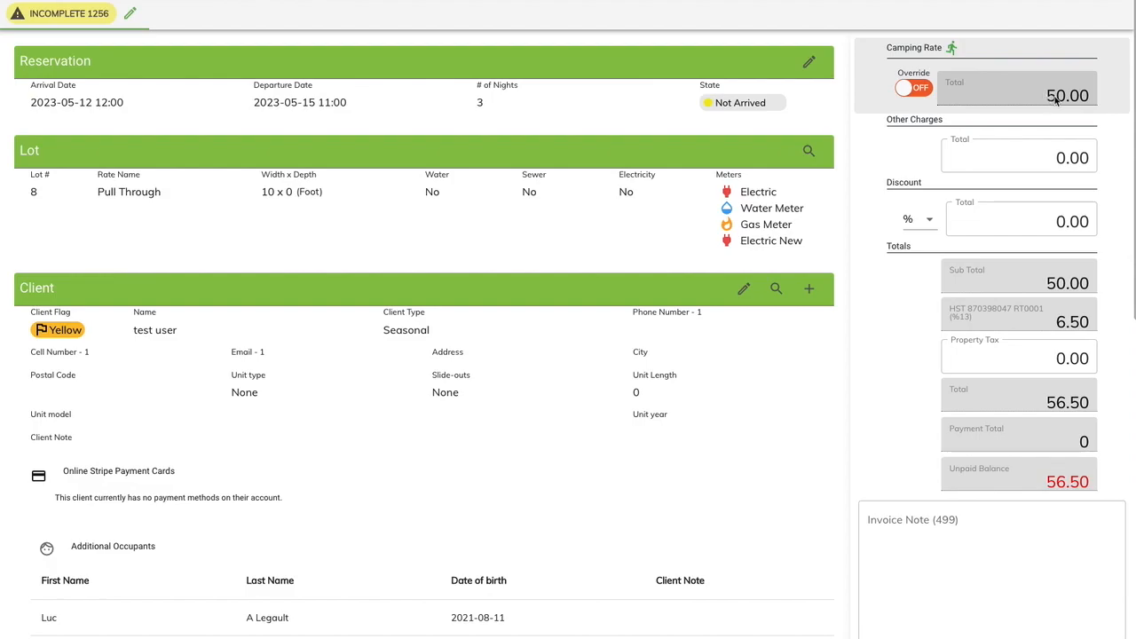
{"action": "left_click", "coordinate": [952, 49]}
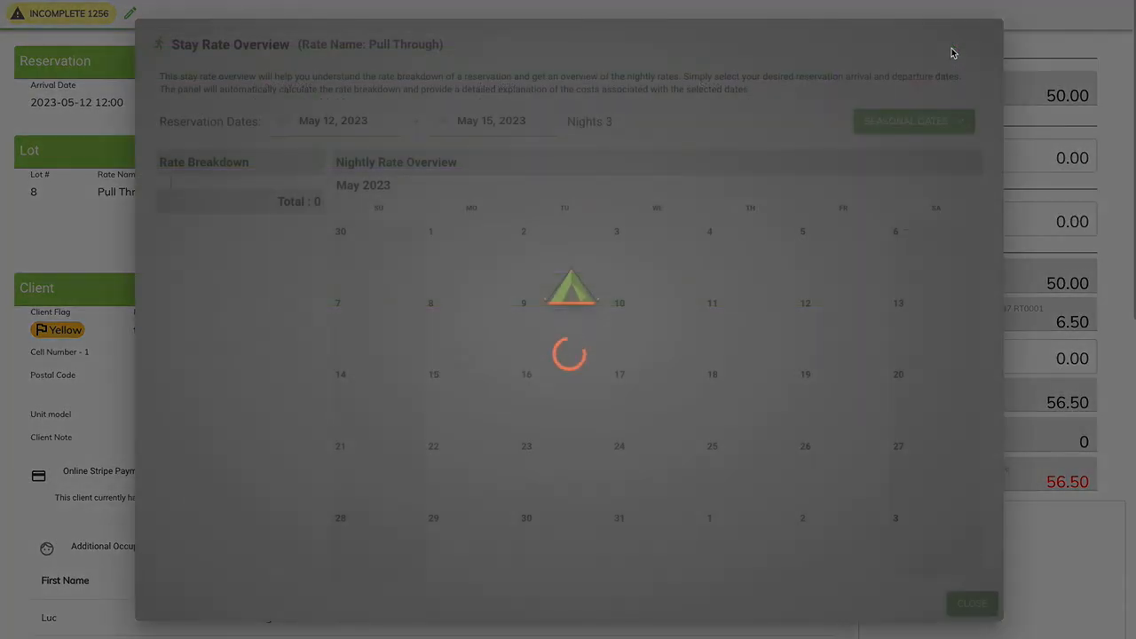